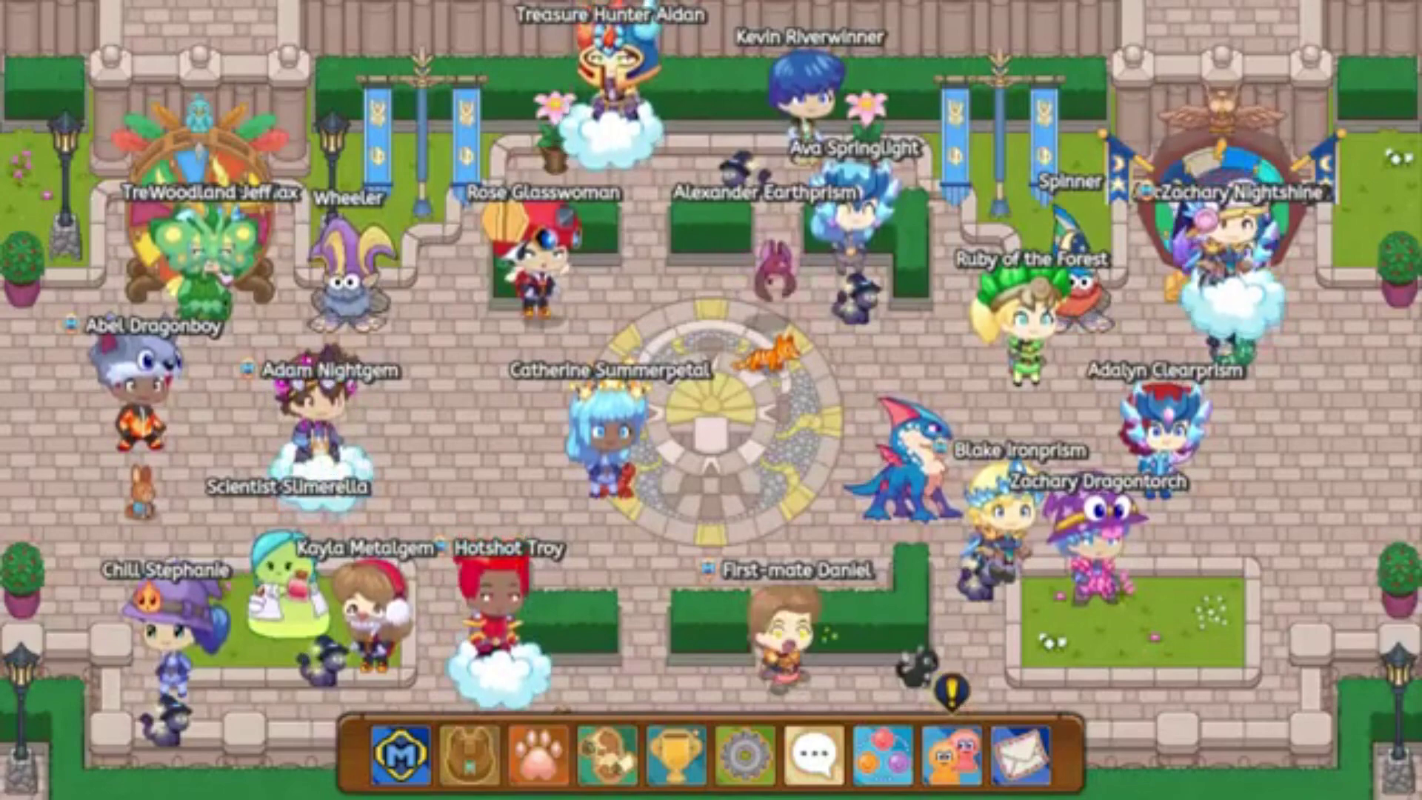
{"action": "left_click", "coordinate": [556, 504]}
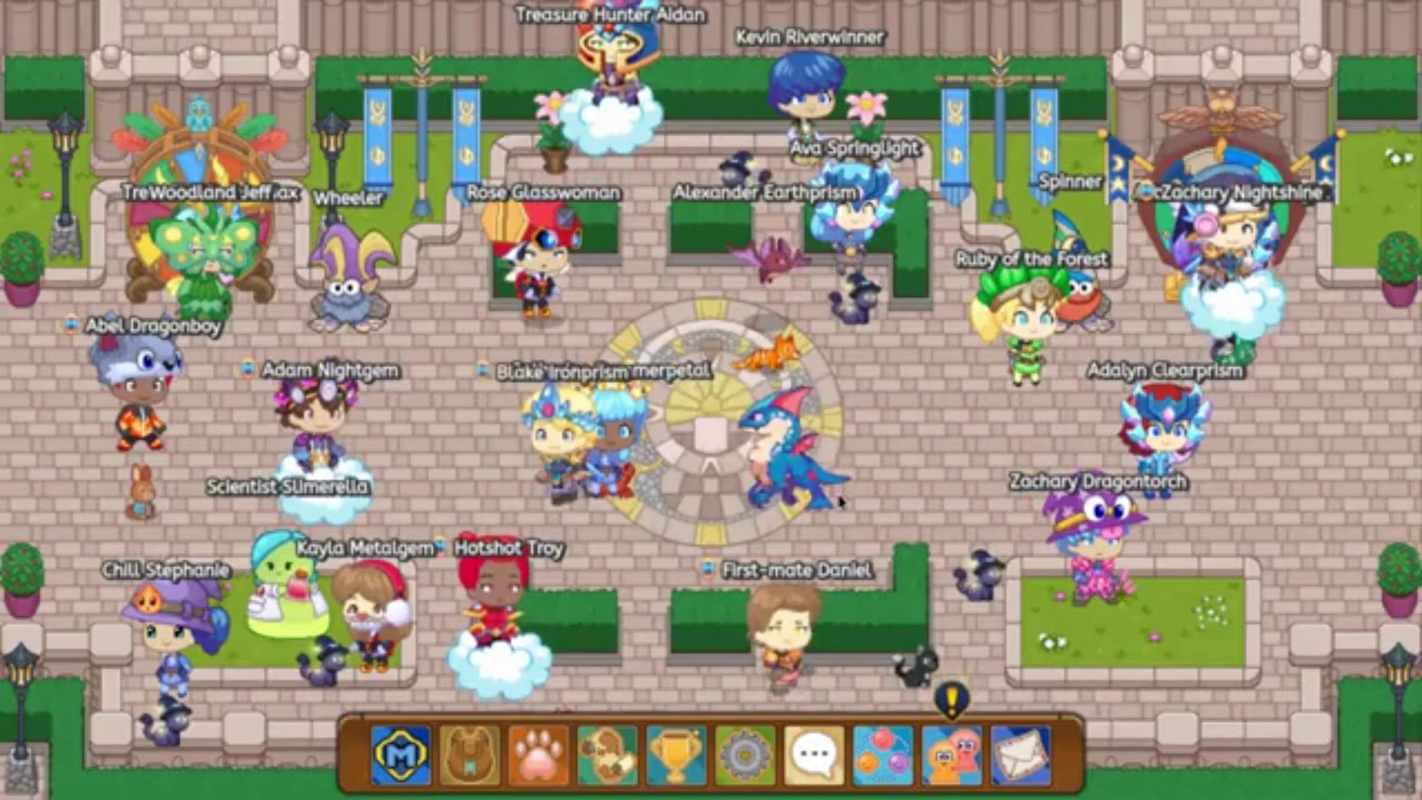
{"action": "left_click", "coordinate": [843, 411]}
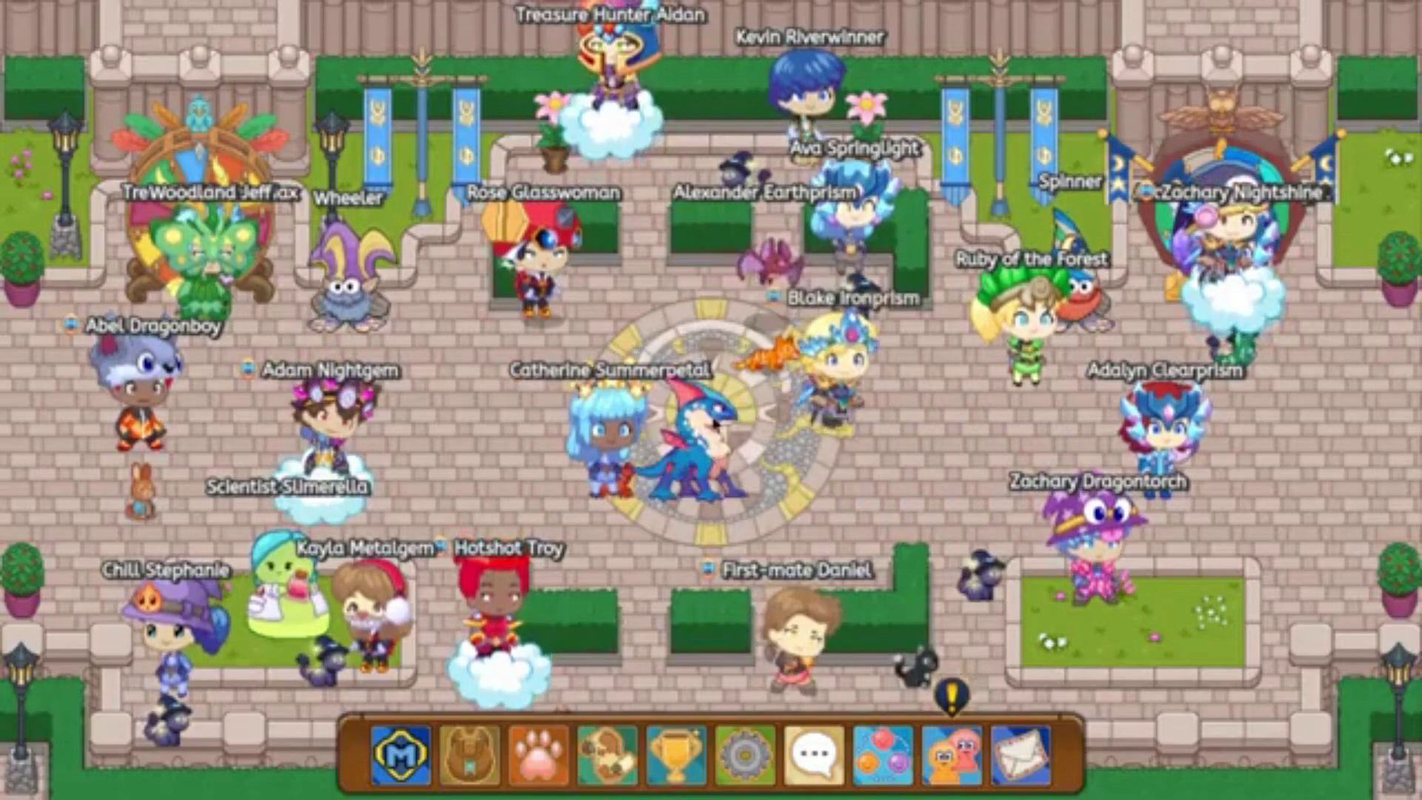
{"action": "left_click", "coordinate": [447, 438]}
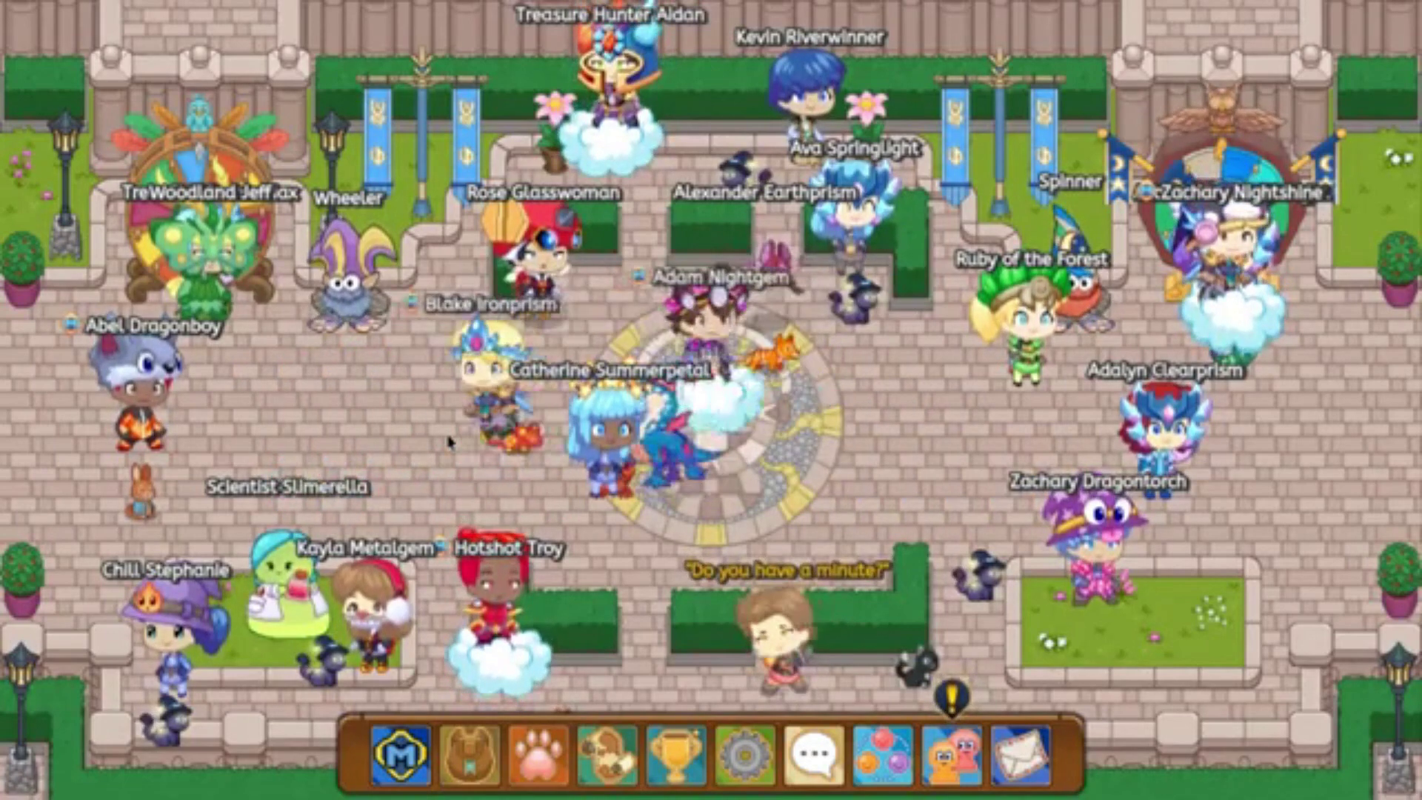
{"action": "left_click", "coordinate": [312, 410]}
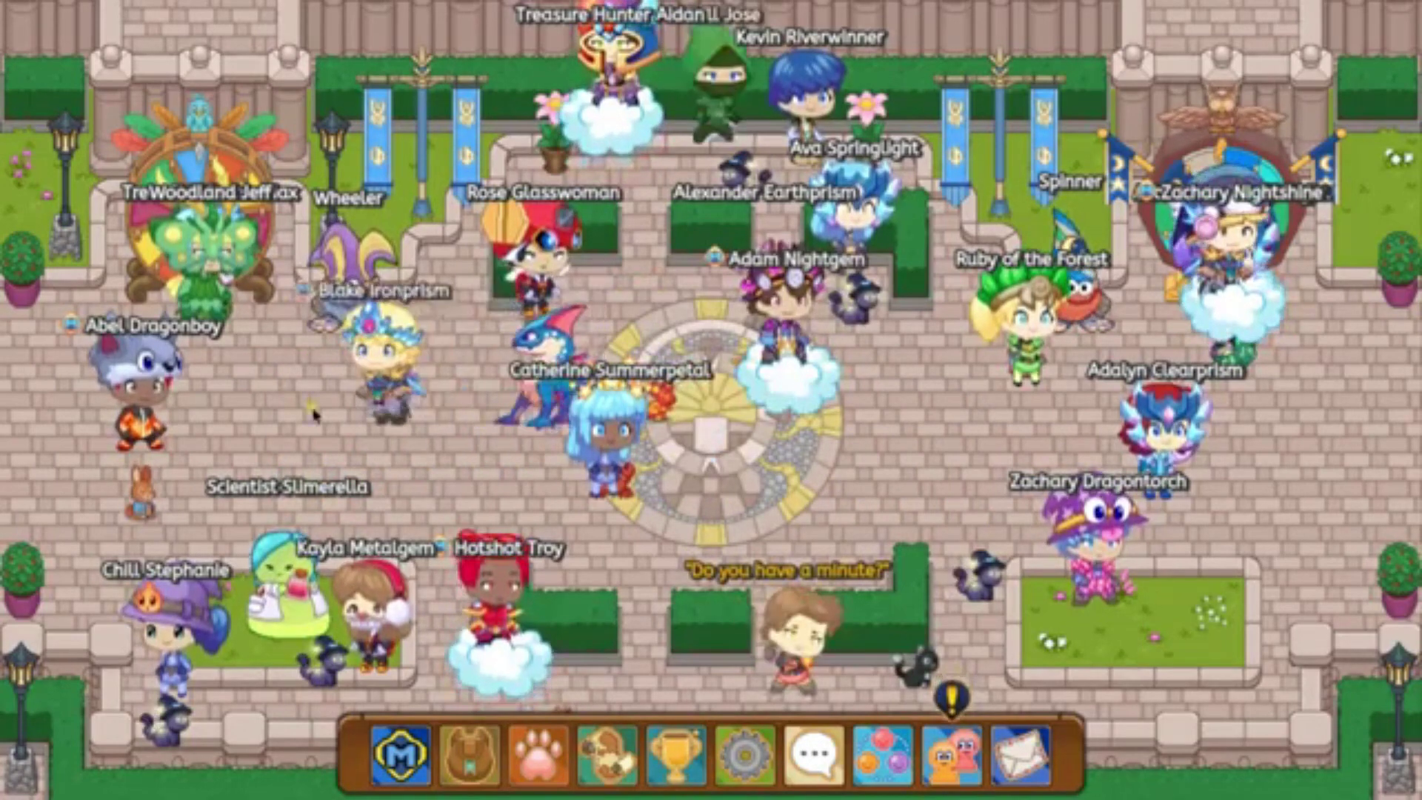
{"action": "left_click", "coordinate": [388, 449]}
{"action": "left_click", "coordinate": [888, 542]}
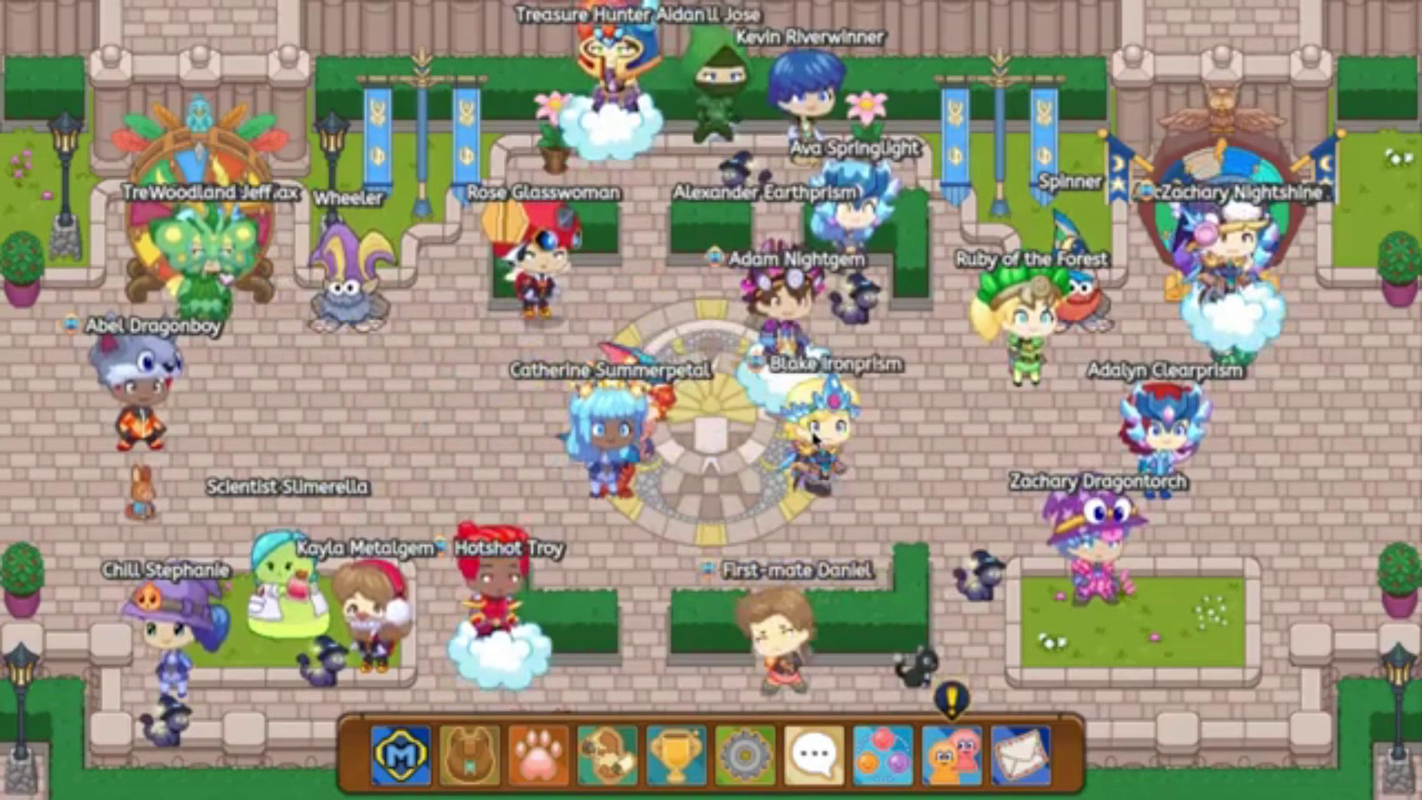
{"action": "left_click", "coordinate": [828, 463]}
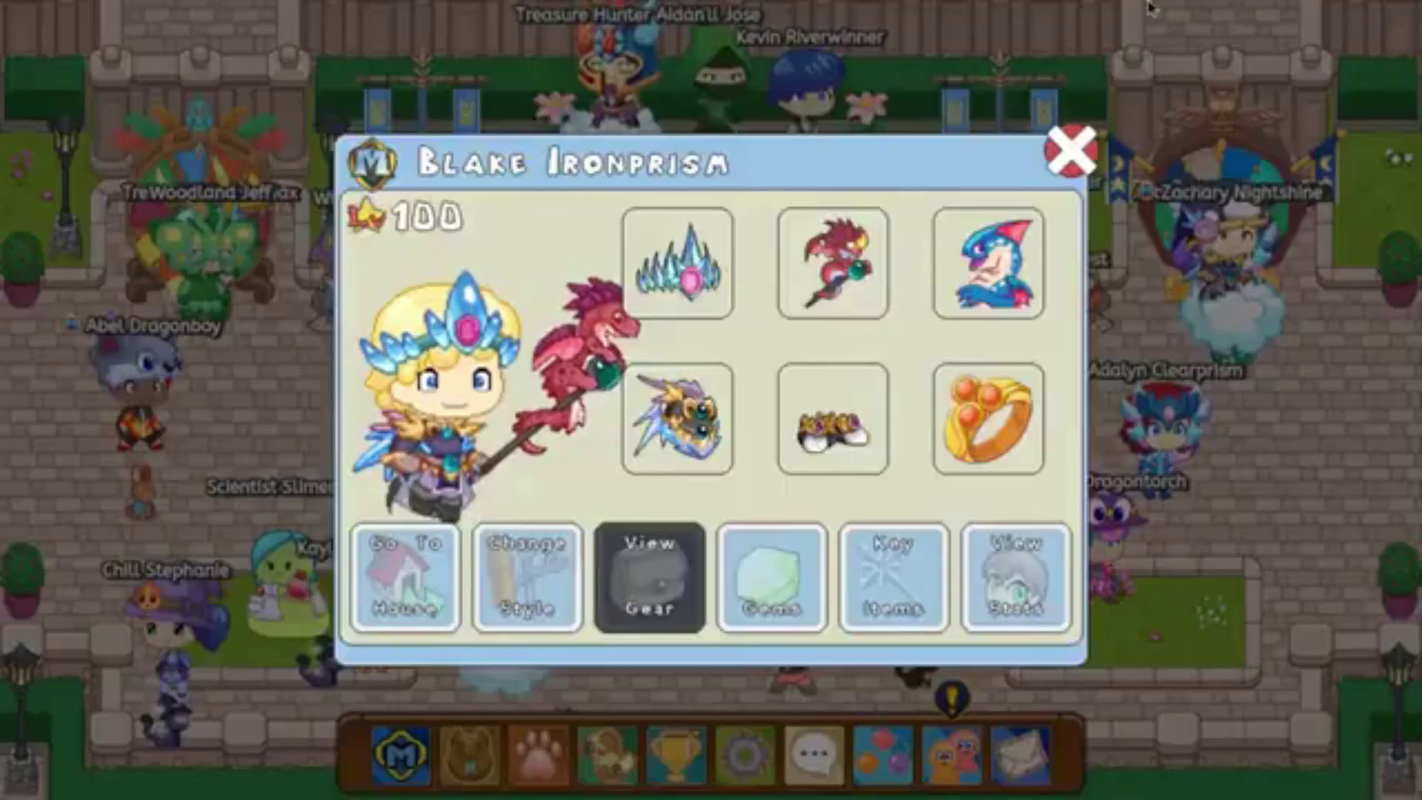
{"action": "left_click", "coordinate": [1071, 151]}
{"action": "left_click", "coordinate": [518, 383]}
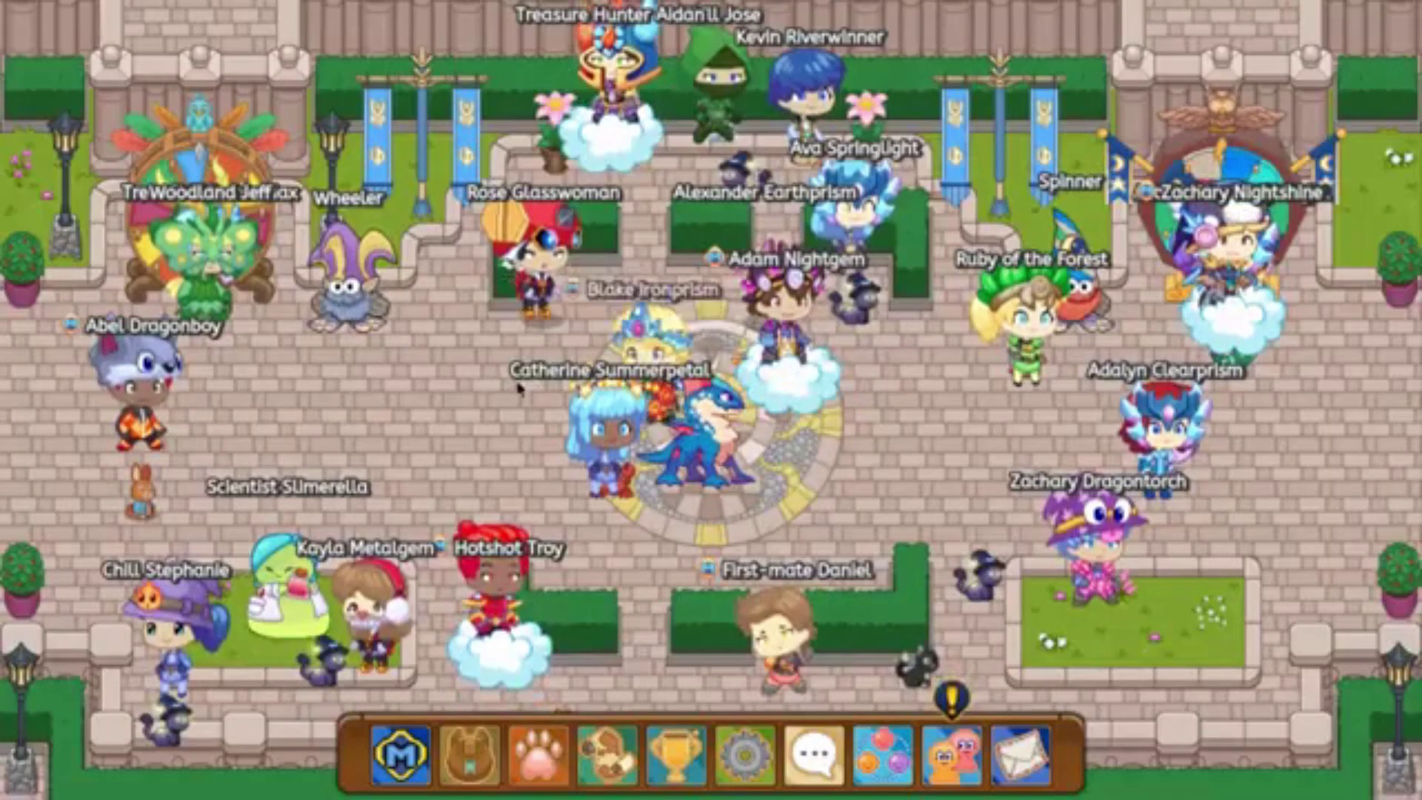
{"action": "left_click", "coordinate": [518, 386]}
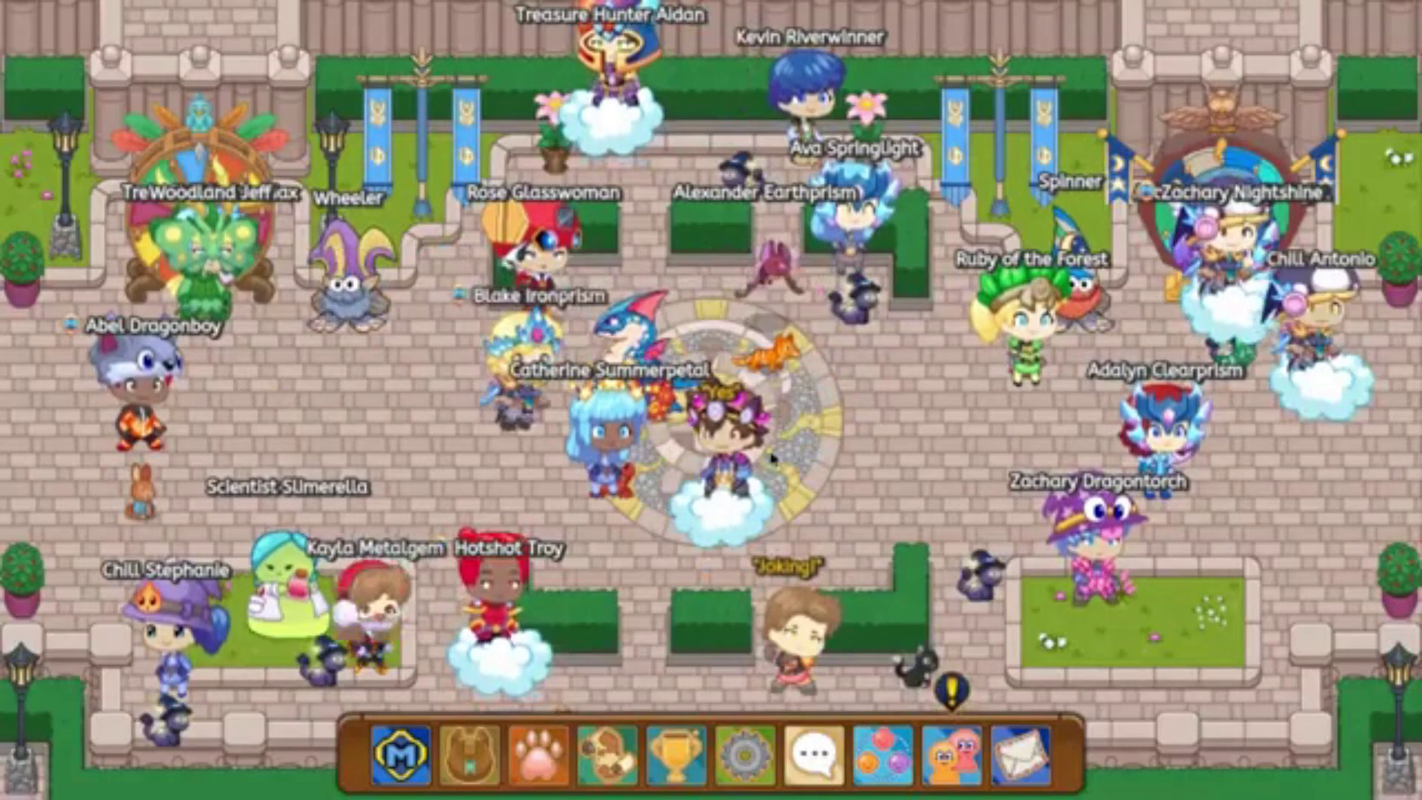
{"action": "left_click", "coordinate": [842, 460]}
{"action": "left_click", "coordinate": [410, 400]}
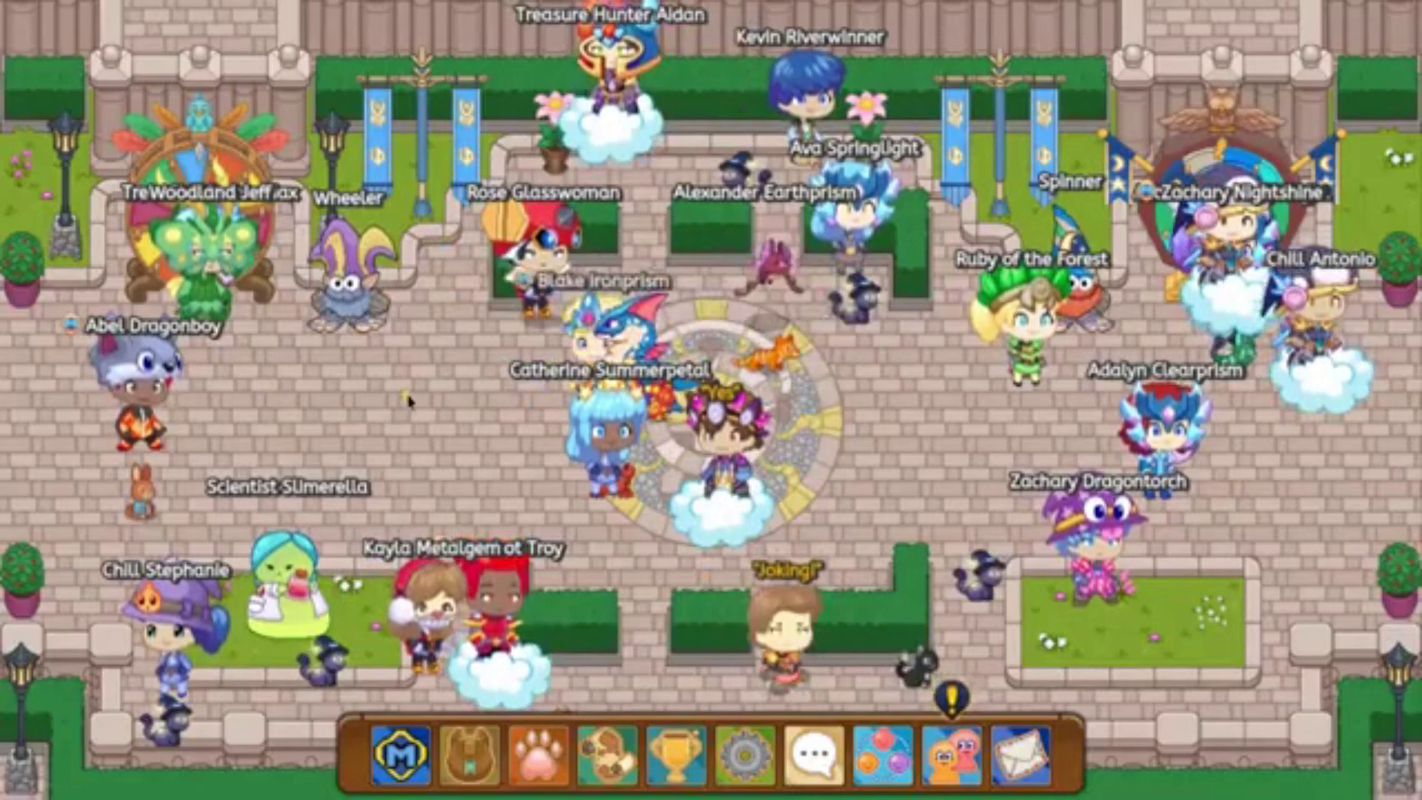
{"action": "left_click", "coordinate": [538, 471]}
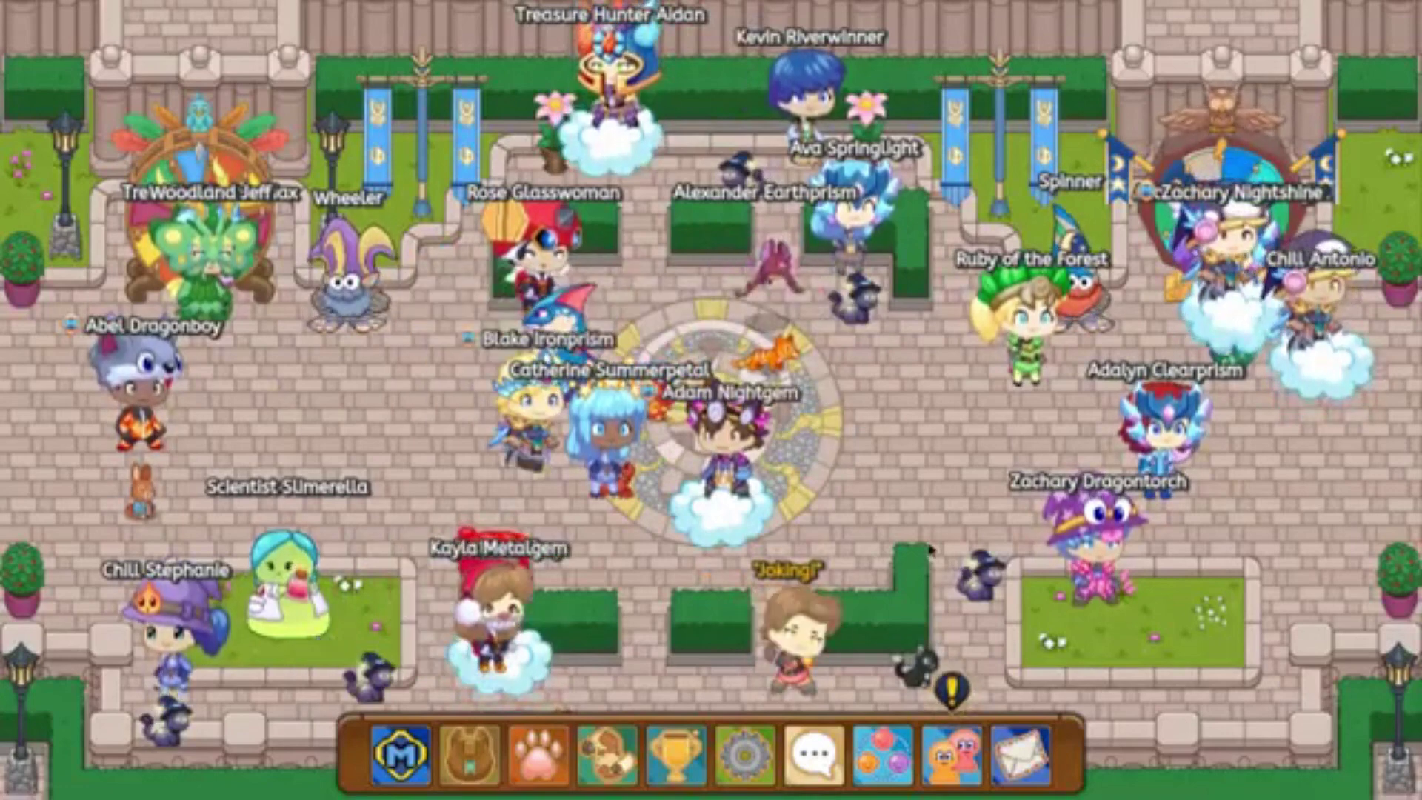
{"action": "left_click", "coordinate": [907, 390]}
{"action": "left_click", "coordinate": [442, 278]}
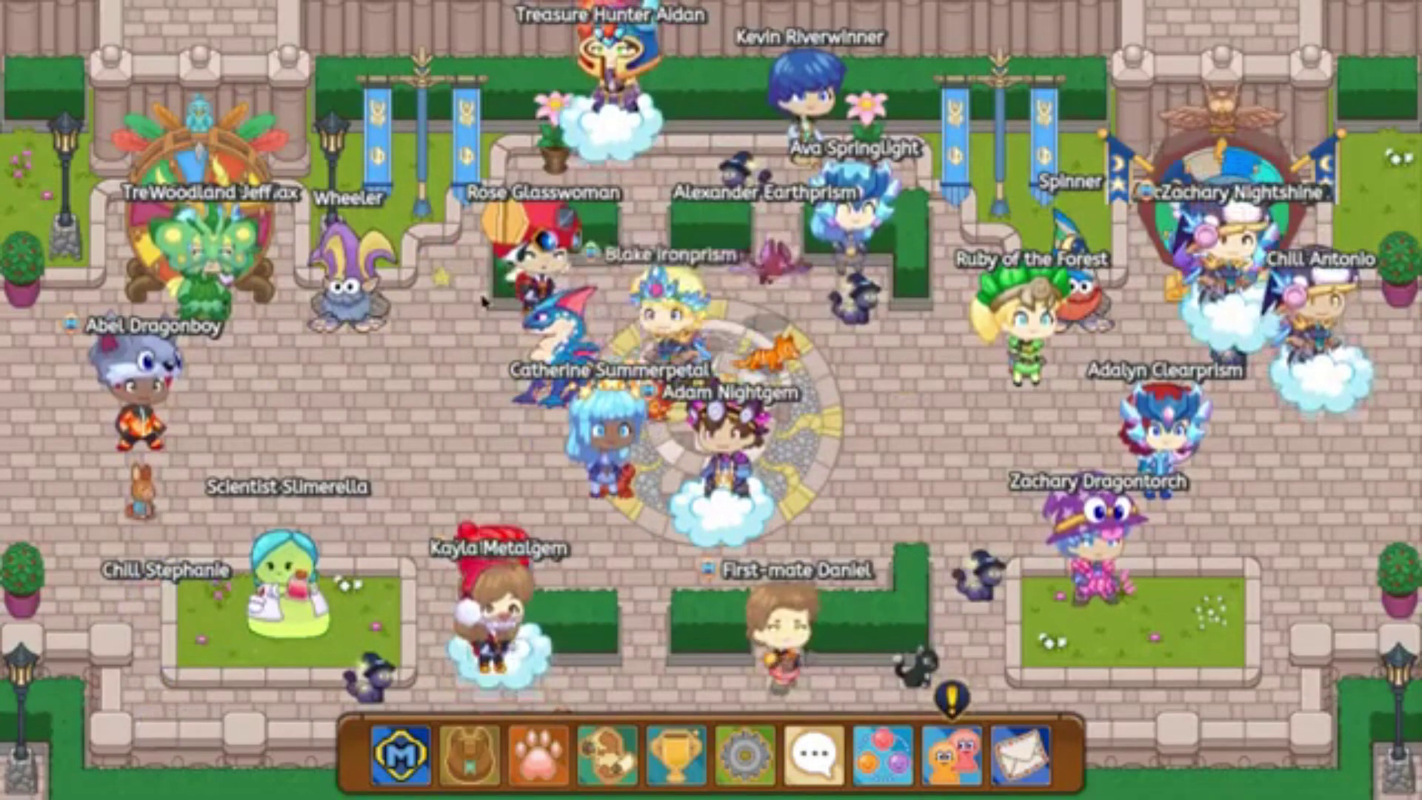
{"action": "left_click", "coordinate": [438, 427]}
{"action": "left_click", "coordinate": [814, 577]}
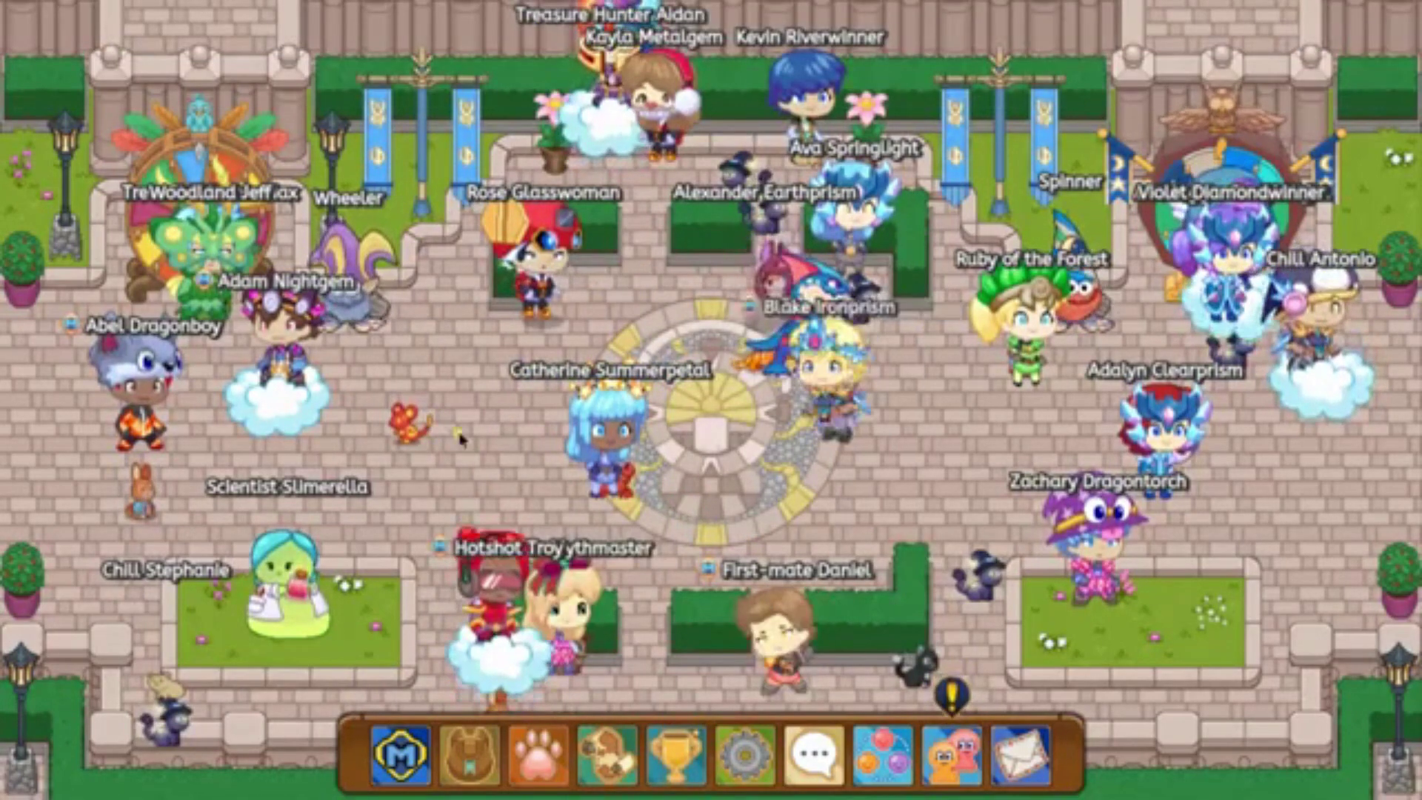
Step: Load prodigygame.com in the new browser tab
{"action": "left_click", "coordinate": [281, 13]}
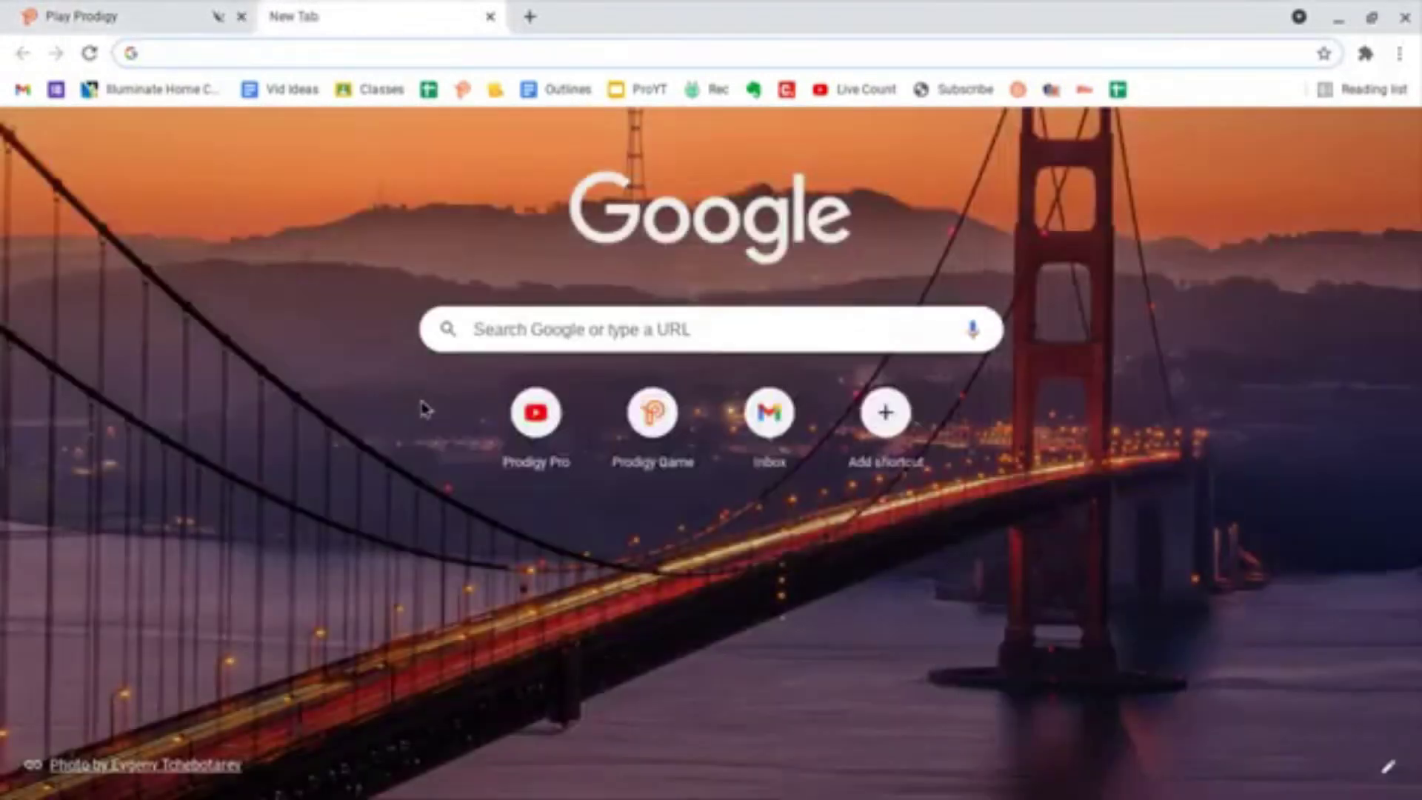
{"action": "type", "text": "prodigygame.com"}
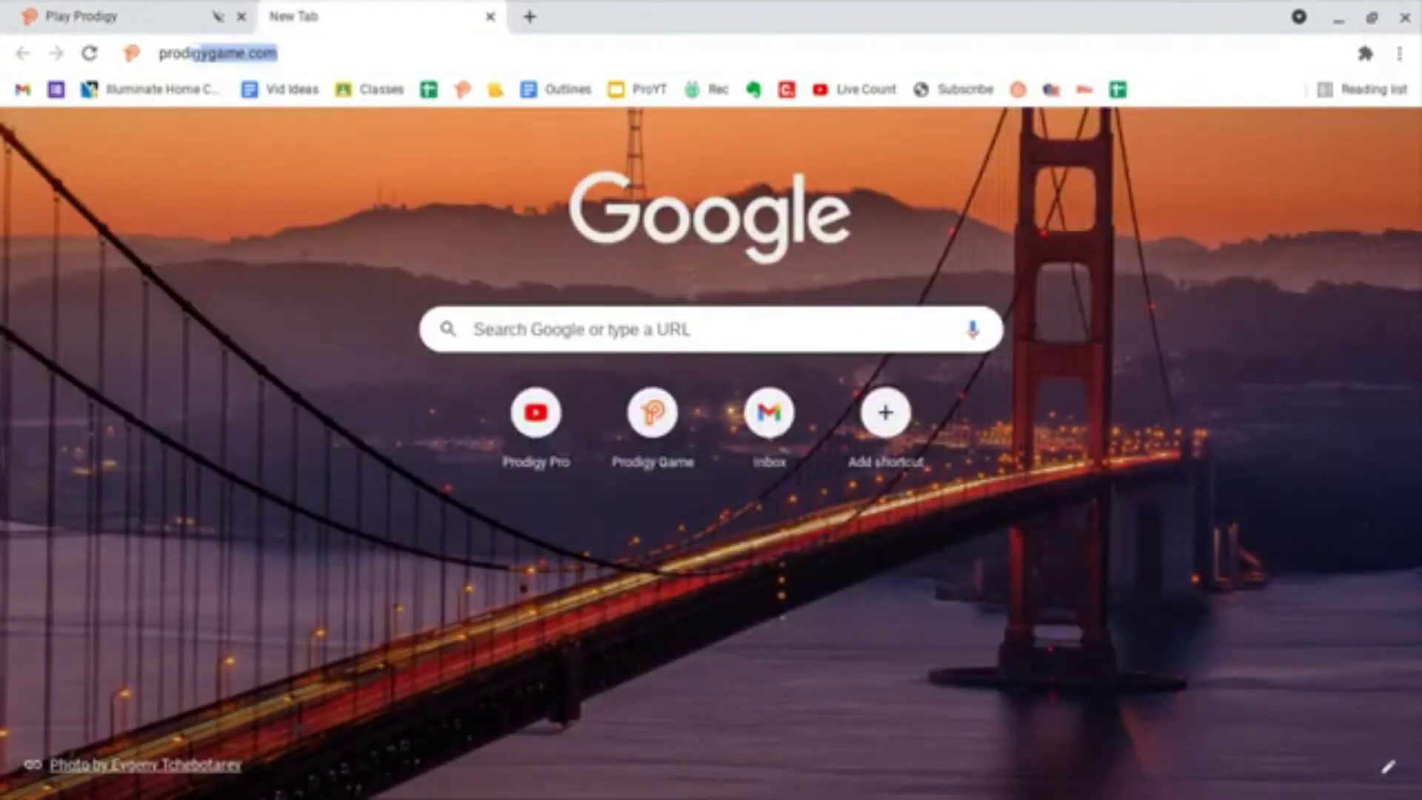
{"action": "key", "text": "Return"}
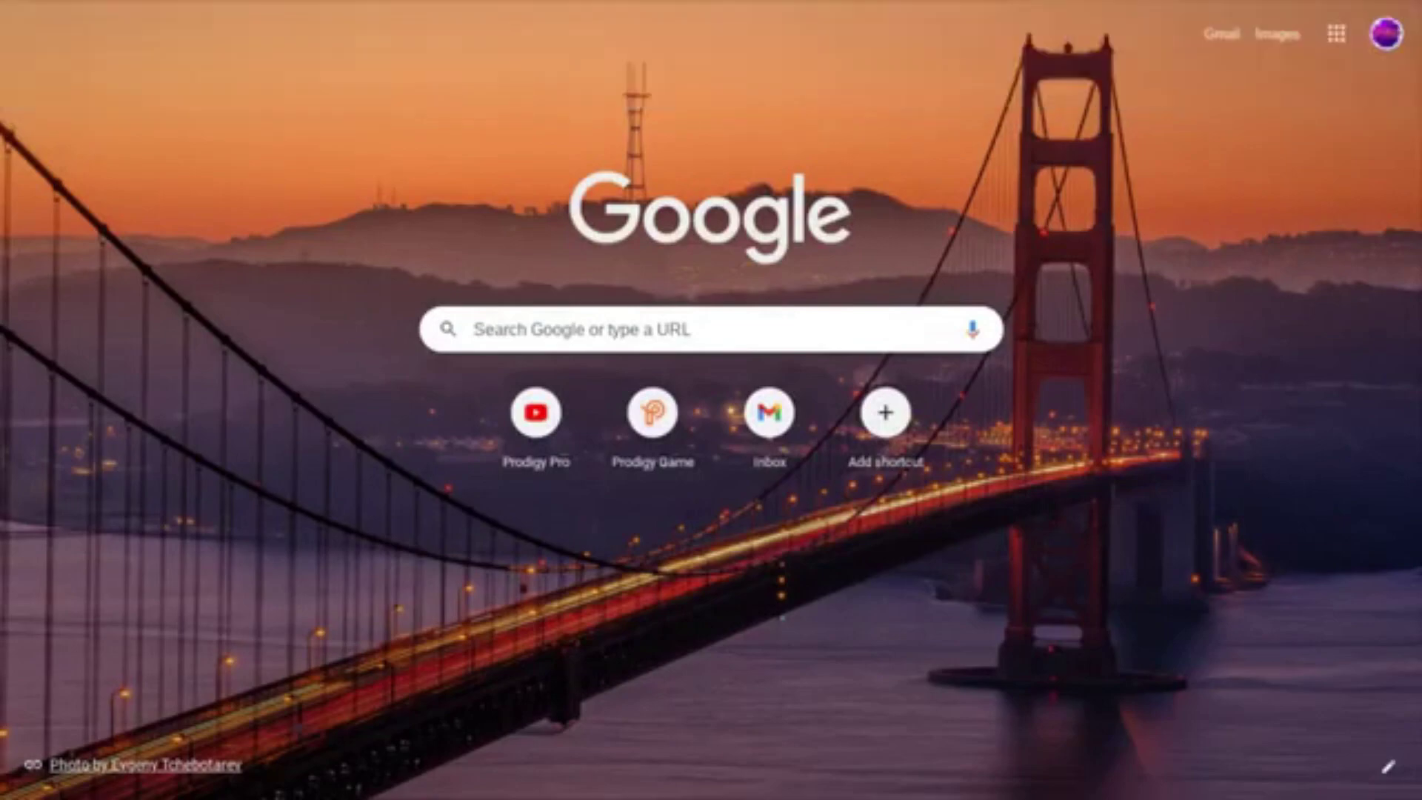
{"action": "mouse_move", "coordinate": [568, 5]}
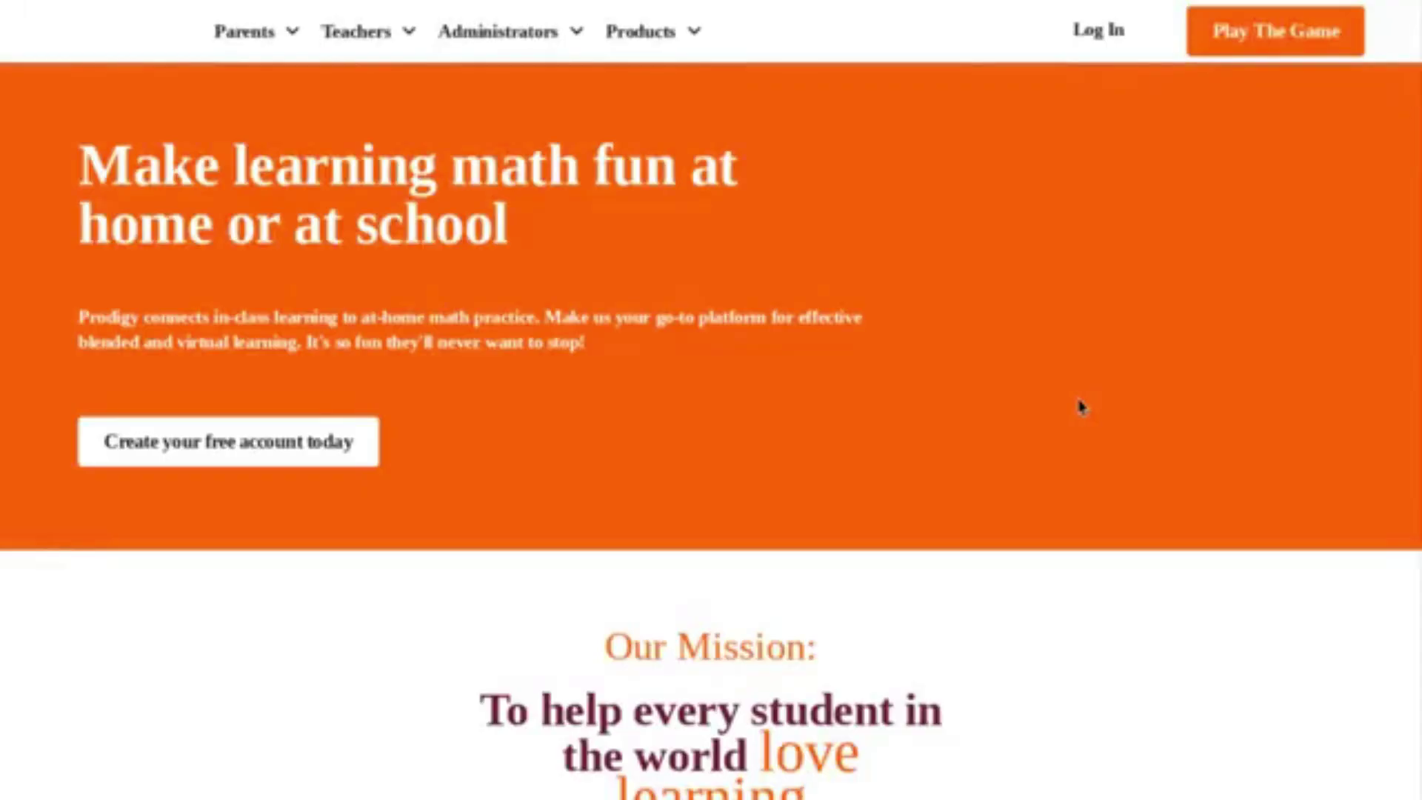
Step: Open the Learn more page for parents on the Prodigy website
{"action": "mouse_move", "coordinate": [1252, 2]}
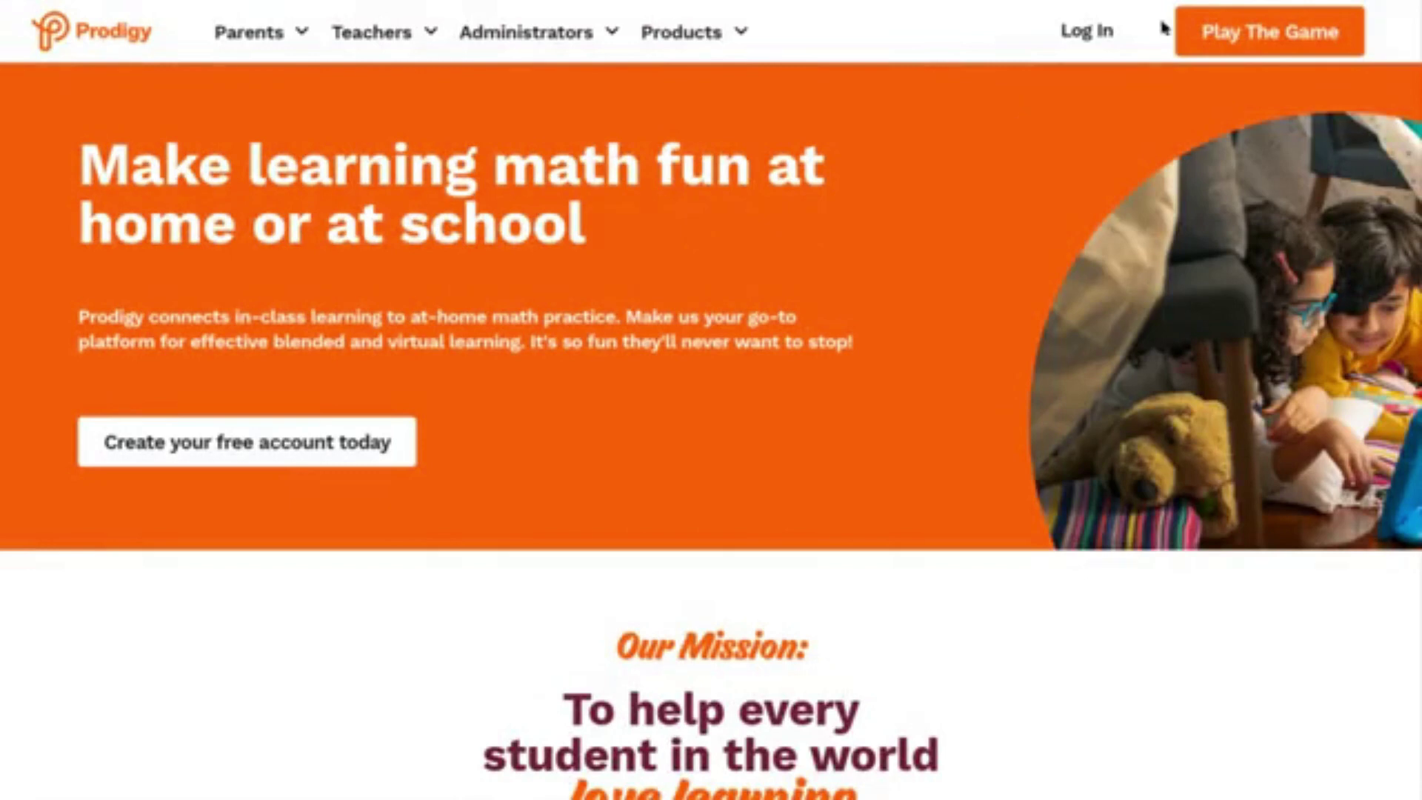
{"action": "mouse_move", "coordinate": [721, 4]}
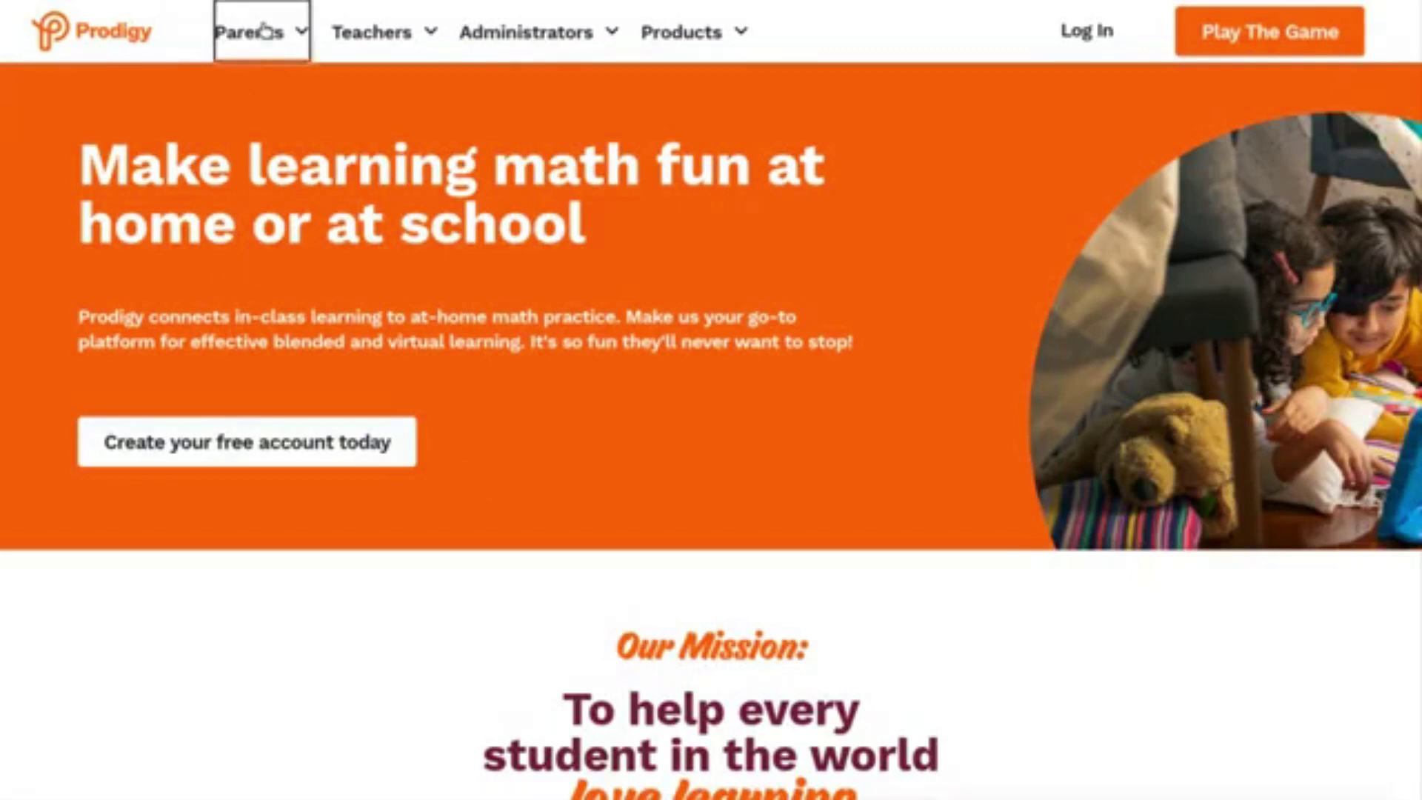
{"action": "left_click", "coordinate": [266, 32]}
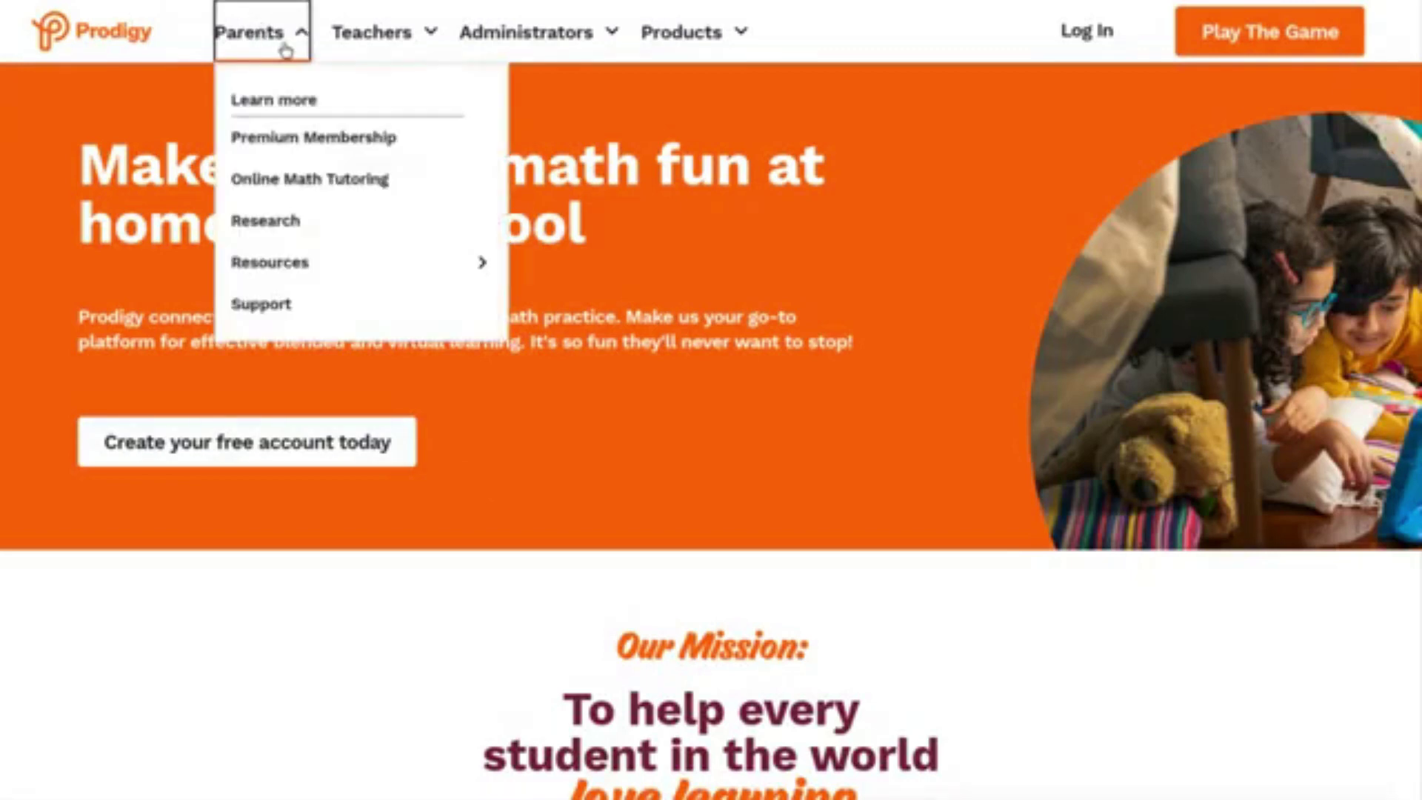
{"action": "left_click", "coordinate": [314, 104]}
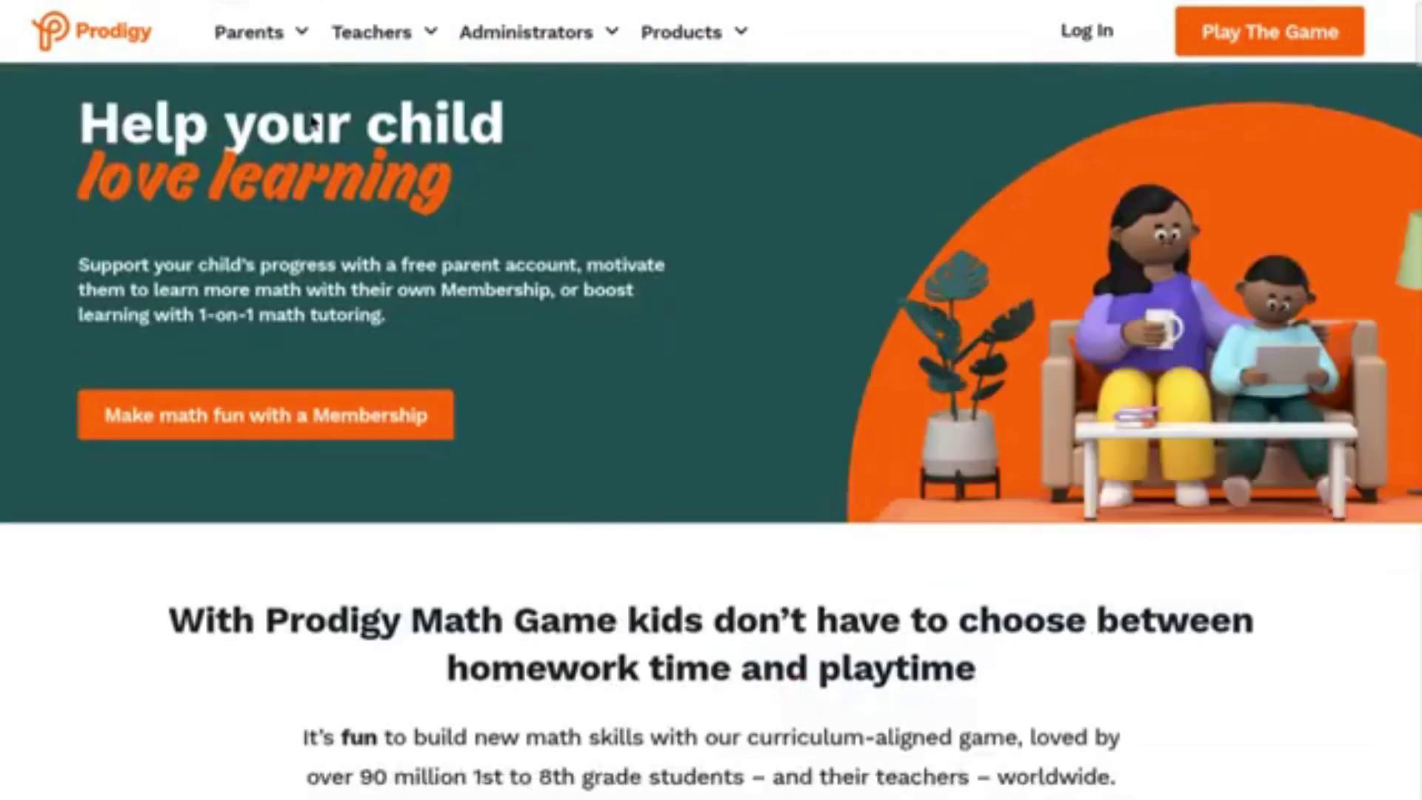
Step: Find the free parent account offer on the parents page and open its sign-up page
{"action": "scroll", "coordinate": [312, 111], "scroll_direction": "down", "scroll_amount": 10}
{"action": "scroll", "coordinate": [314, 122], "scroll_direction": "down", "scroll_amount": 8}
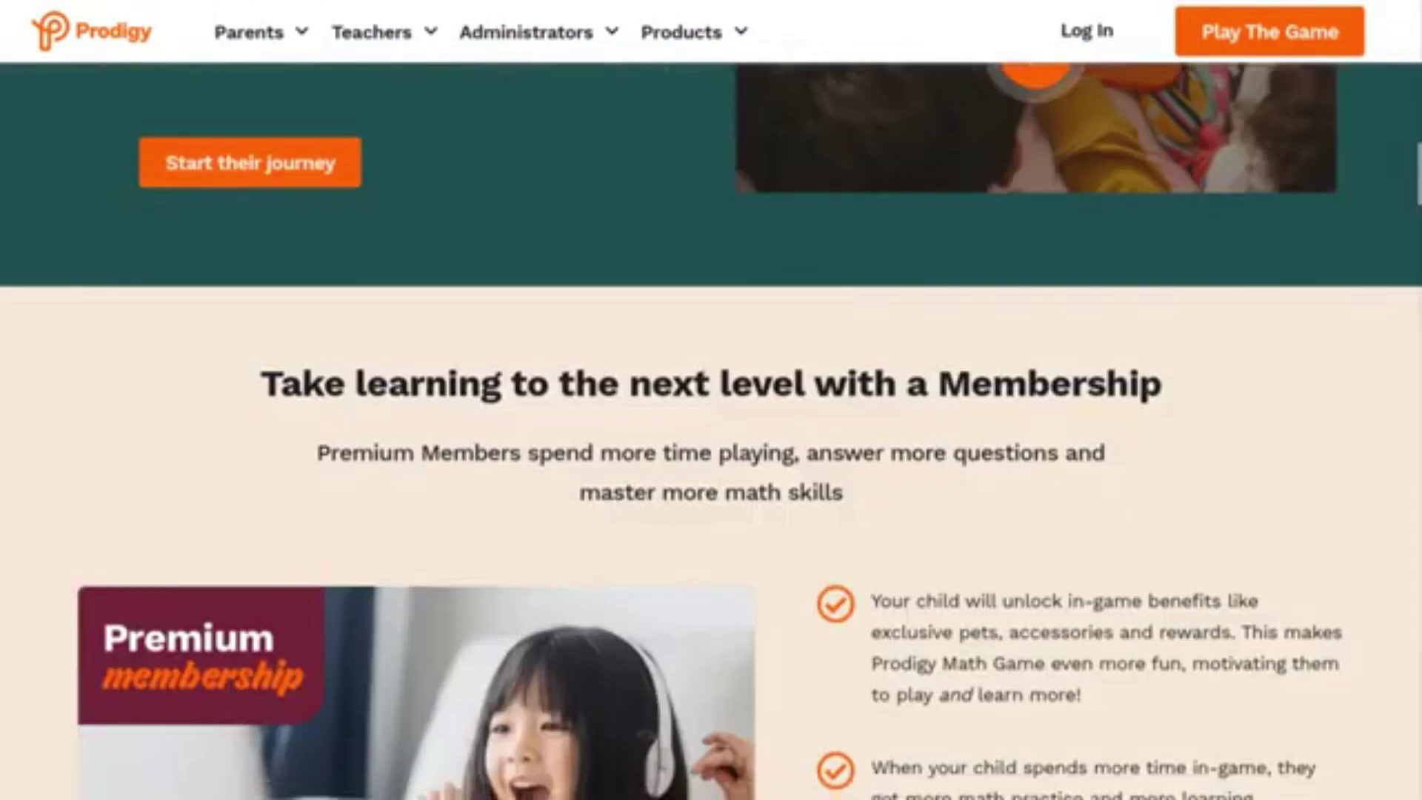
{"action": "scroll", "coordinate": [711, 430], "scroll_direction": "down", "scroll_amount": 20}
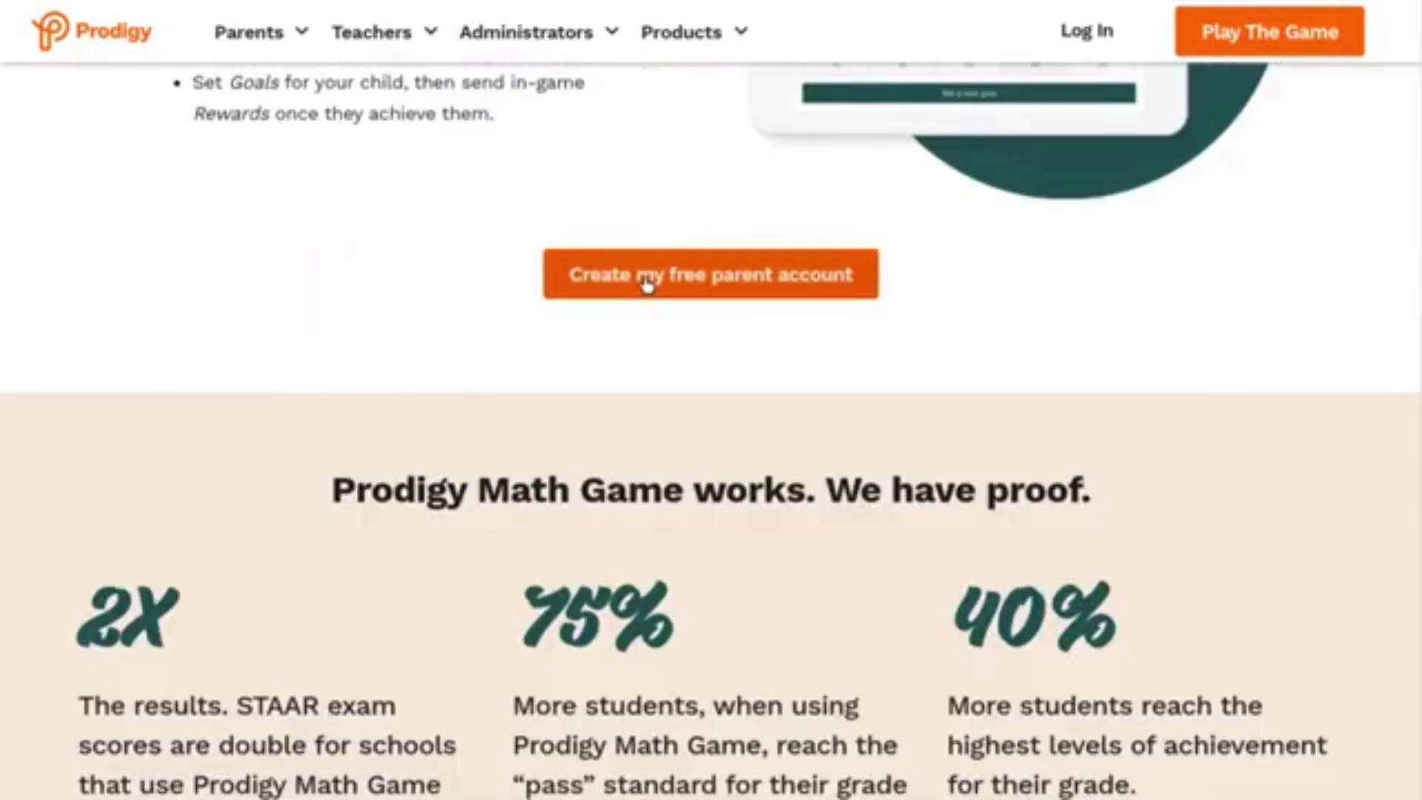
{"action": "left_click", "coordinate": [646, 283]}
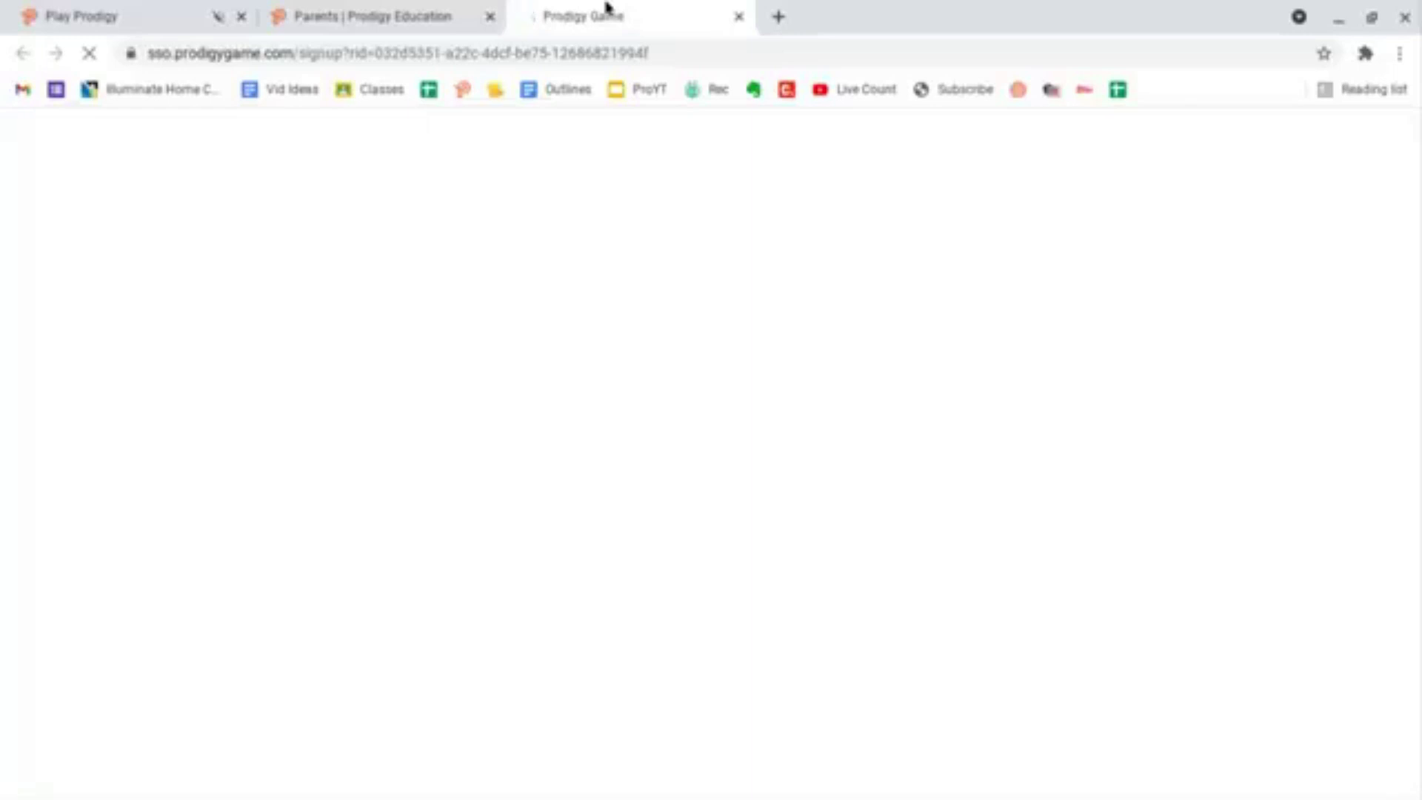
Step: Check back on the parents page, return to the sign-up page and close its tab
{"action": "left_click", "coordinate": [491, 7]}
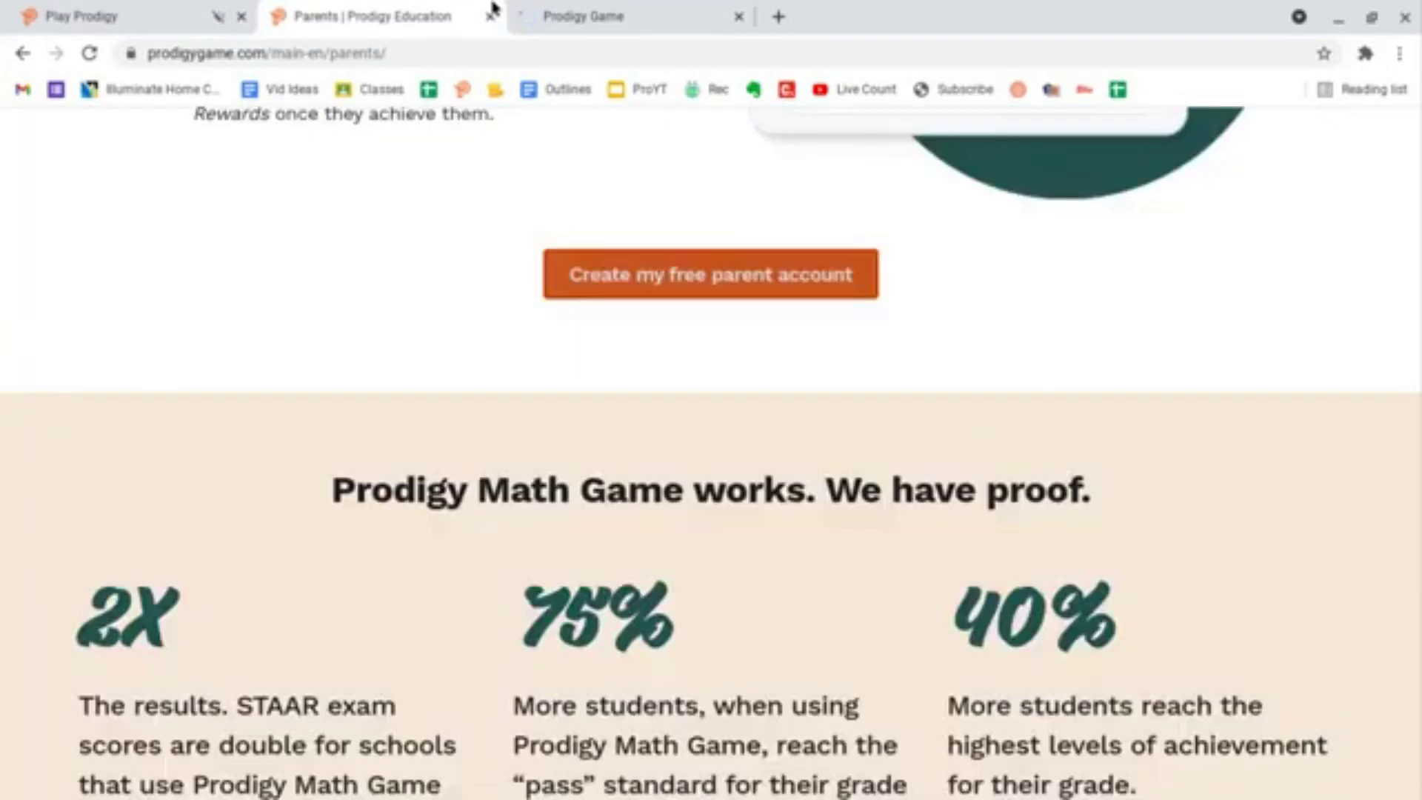
{"action": "left_click", "coordinate": [681, 6]}
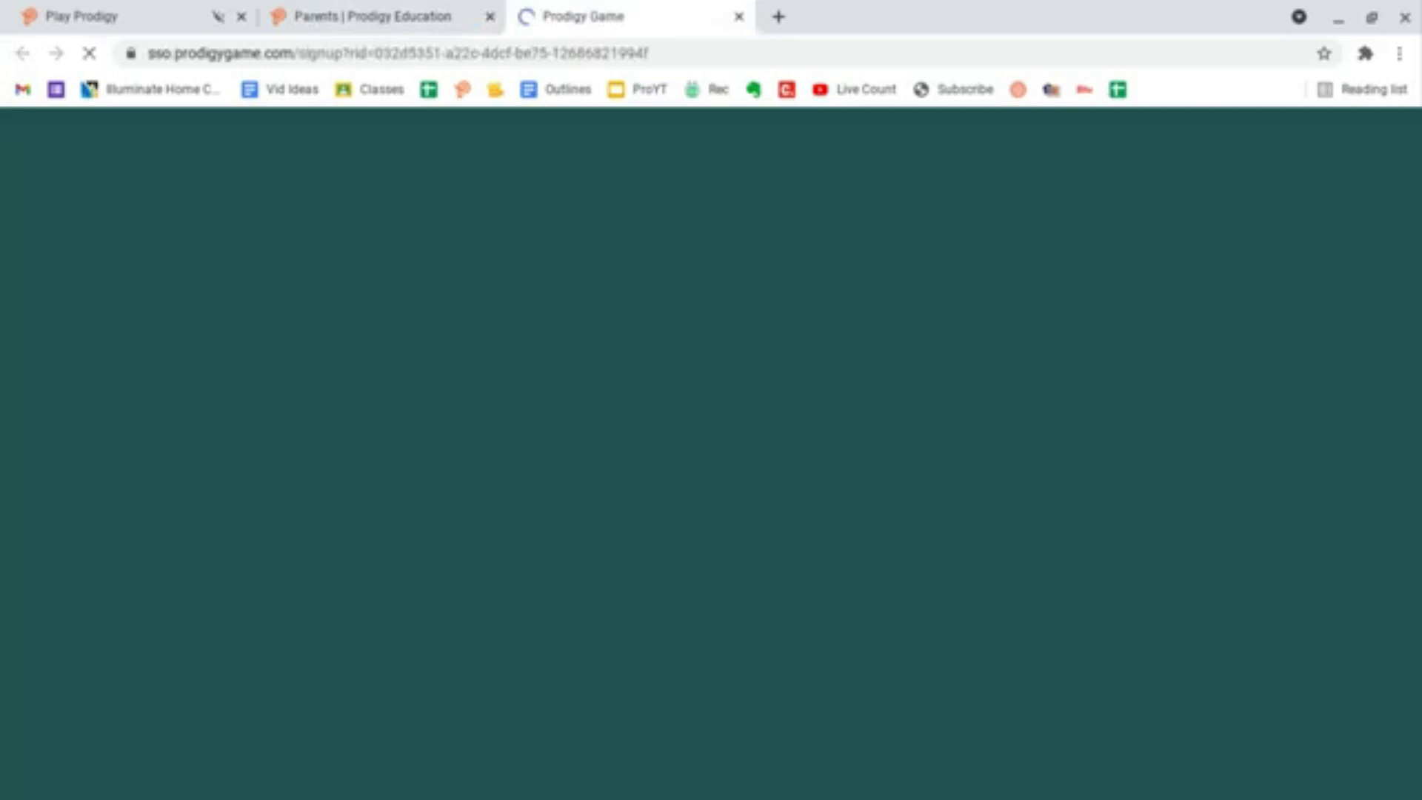
{"action": "left_click", "coordinate": [740, 18]}
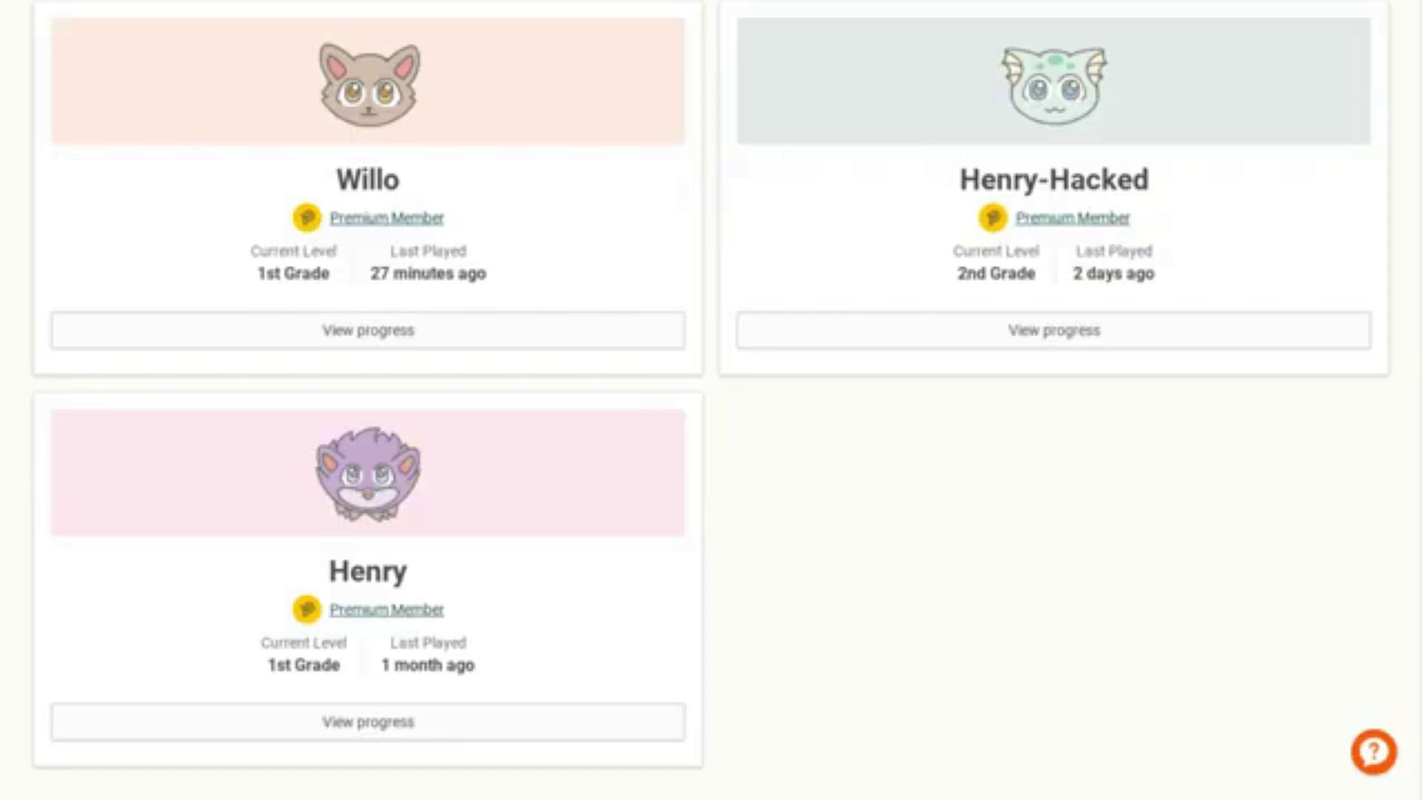
Step: View the progress of the child at 2nd Grade level and dismiss the free tutoring session banner
{"action": "scroll", "coordinate": [908, 556], "scroll_direction": "up", "scroll_amount": 2}
{"action": "scroll", "coordinate": [908, 555], "scroll_direction": "down", "scroll_amount": 2}
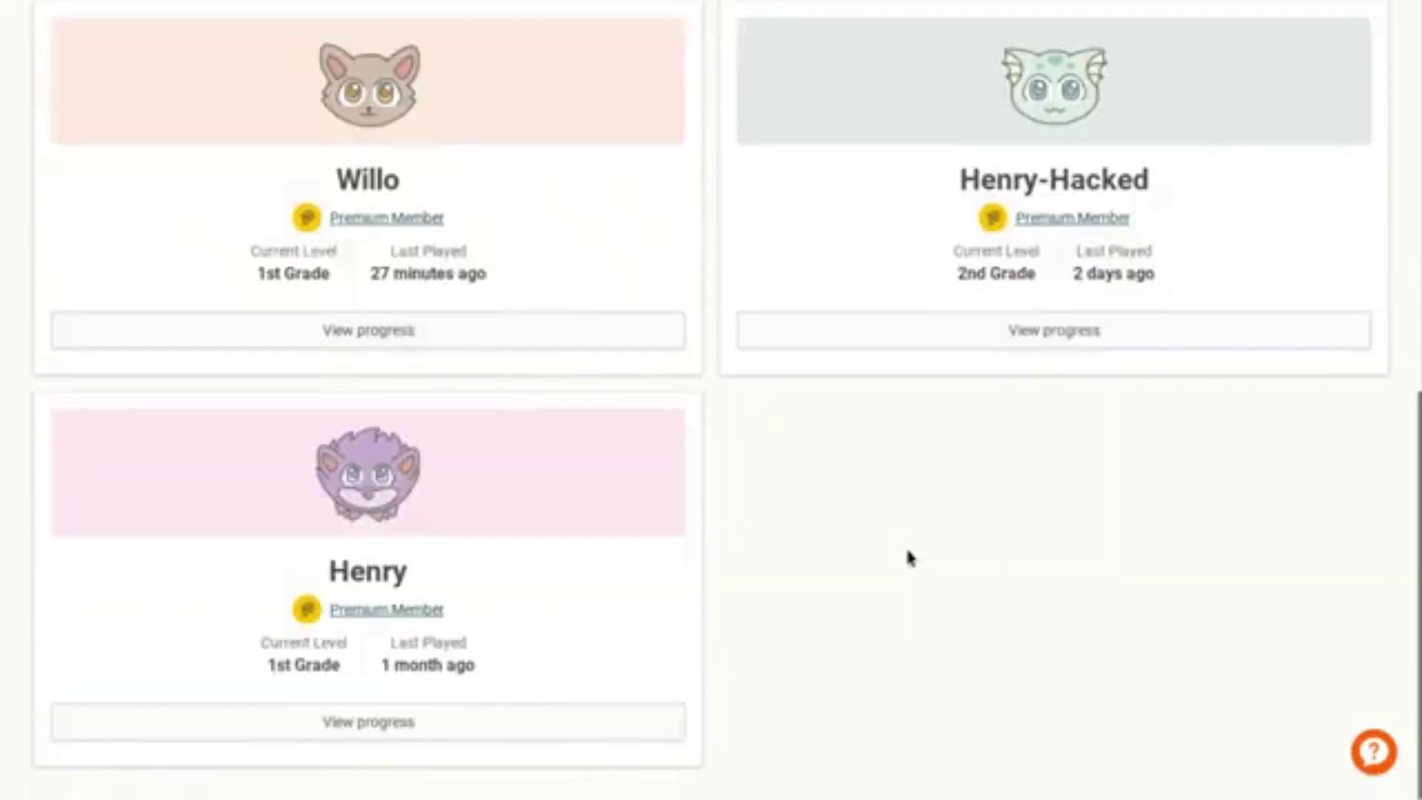
{"action": "left_click", "coordinate": [962, 343]}
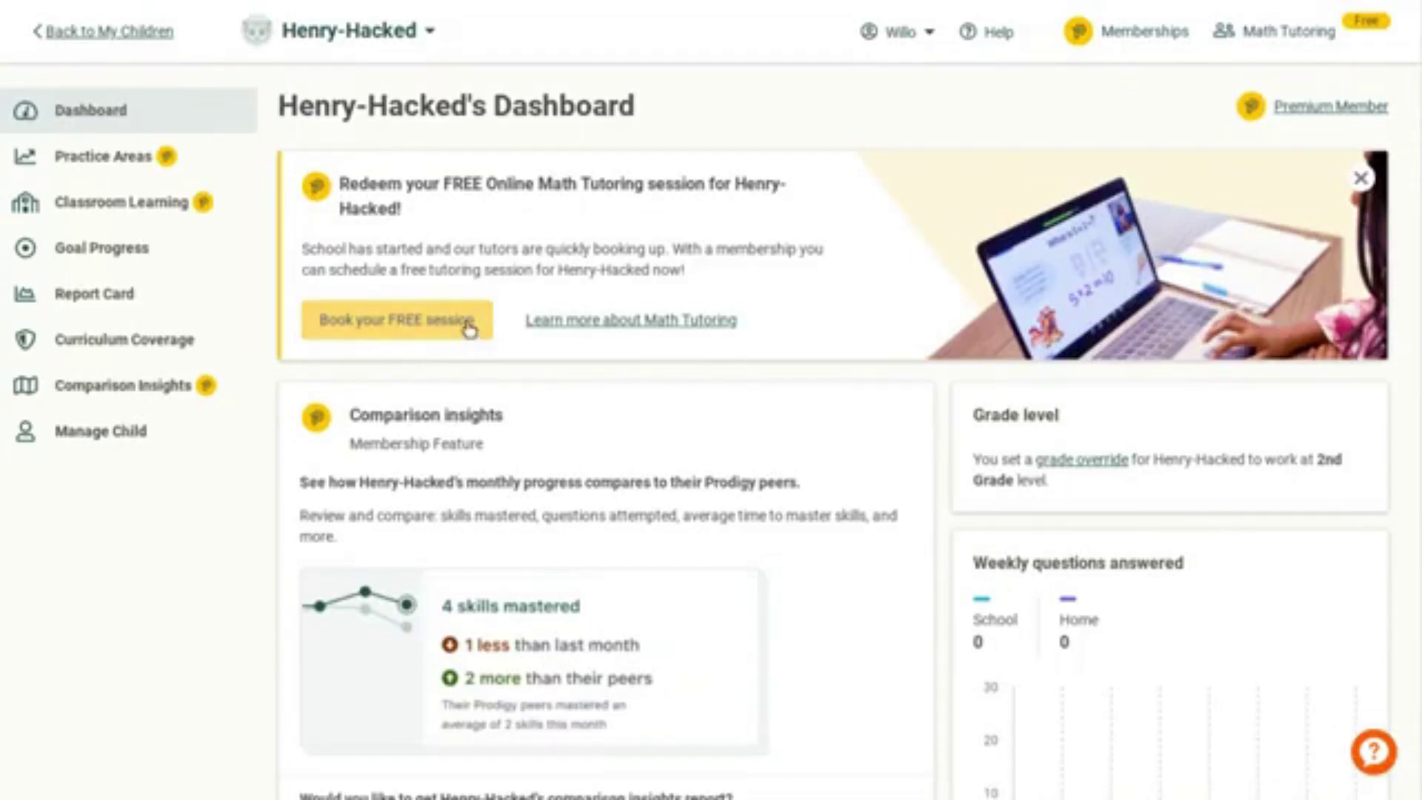
{"action": "left_click", "coordinate": [1361, 179]}
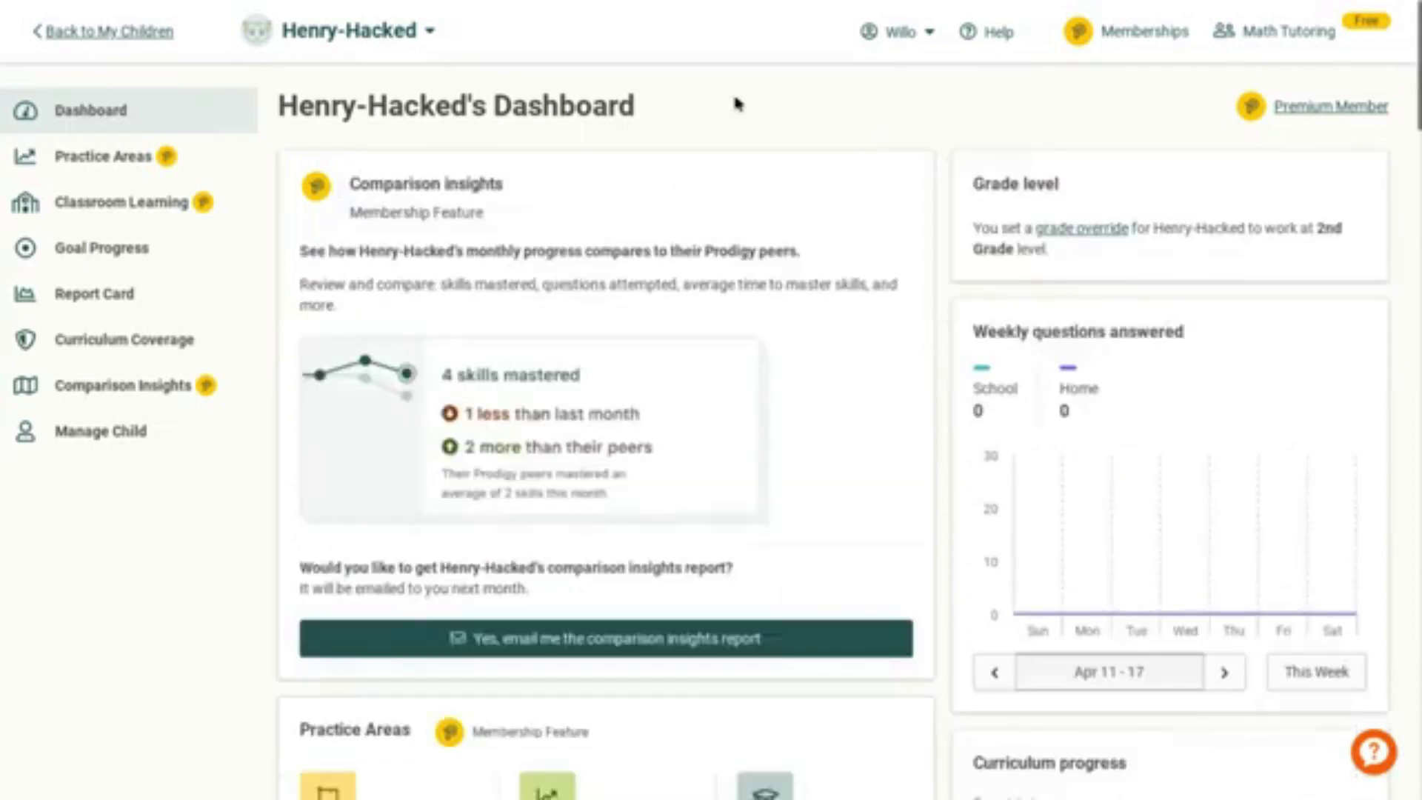
Step: Look over the child's dashboard and open the Manage Child page
{"action": "scroll", "coordinate": [502, 218], "scroll_direction": "down", "scroll_amount": 3}
{"action": "scroll", "coordinate": [502, 218], "scroll_direction": "up", "scroll_amount": 3}
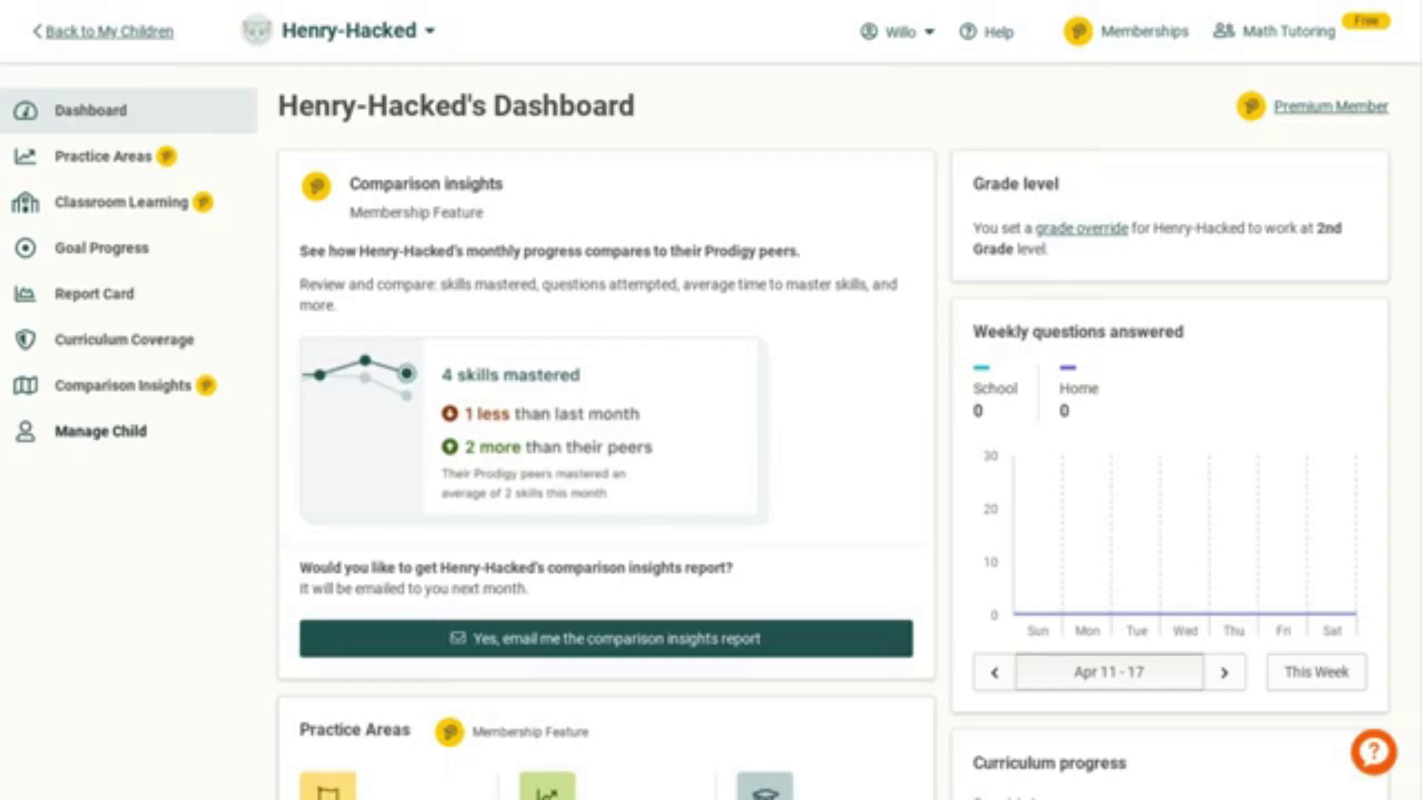
{"action": "left_click", "coordinate": [76, 442]}
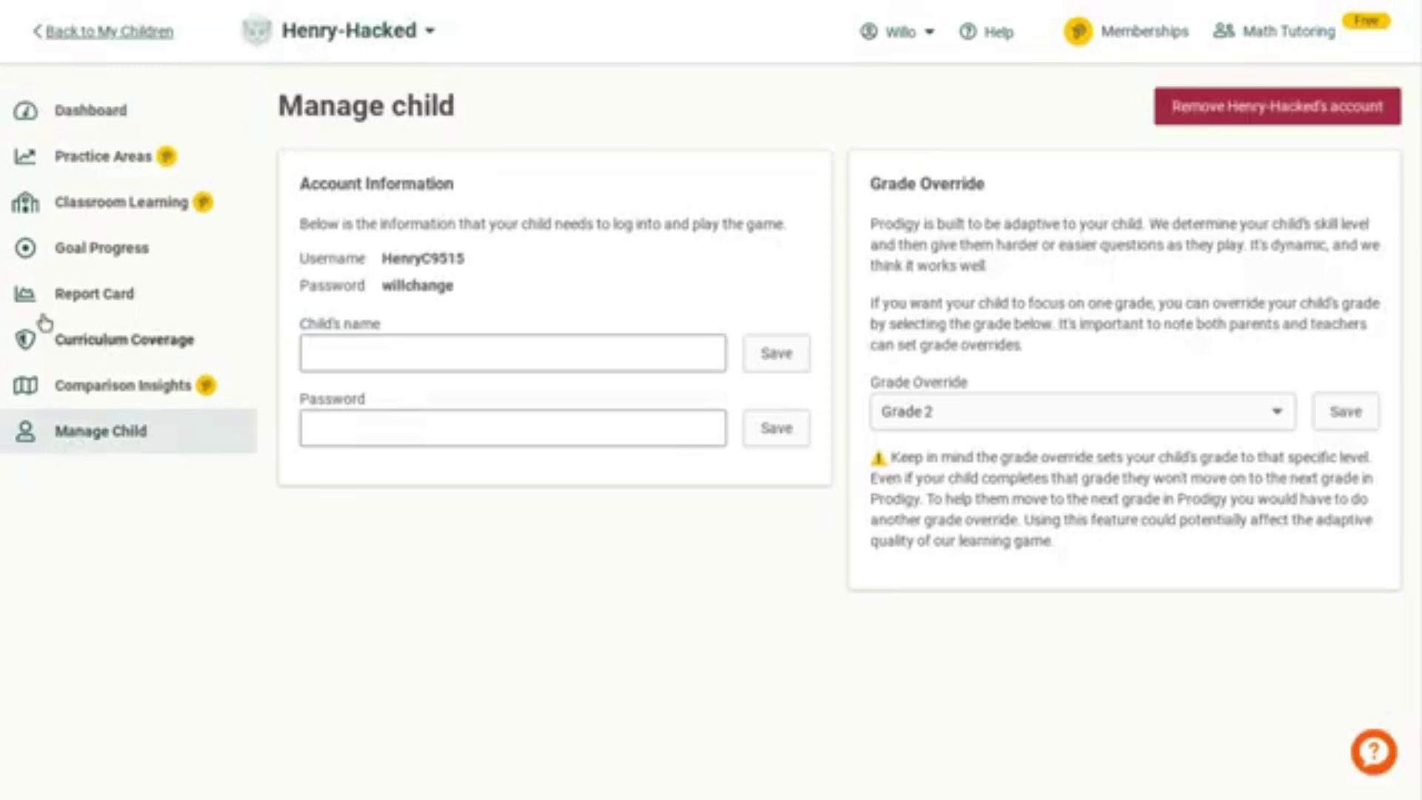
Step: Examine the child's login password in the account information
{"action": "double_click", "coordinate": [387, 294]}
{"action": "left_click", "coordinate": [387, 294]}
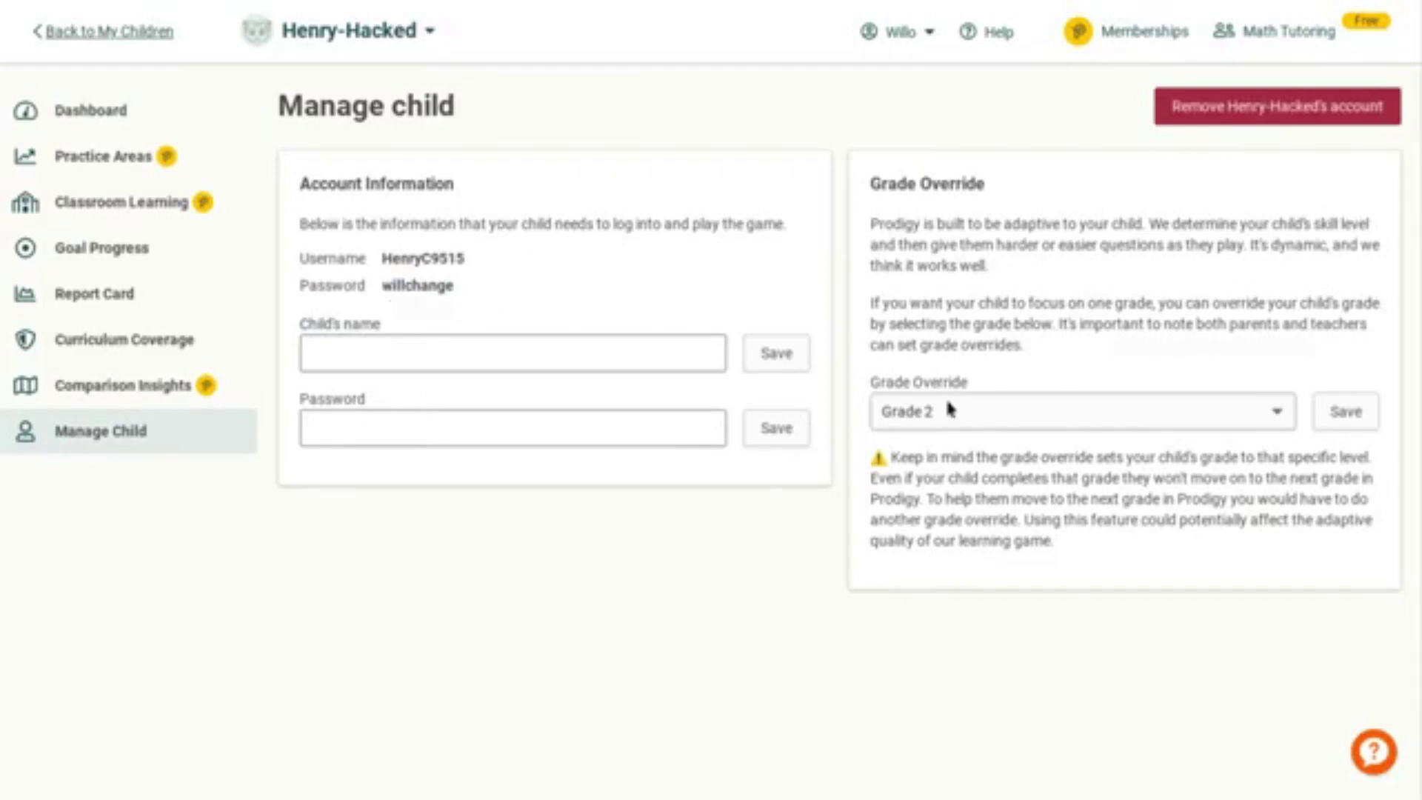
{"action": "double_click", "coordinate": [385, 294]}
{"action": "left_click", "coordinate": [385, 294]}
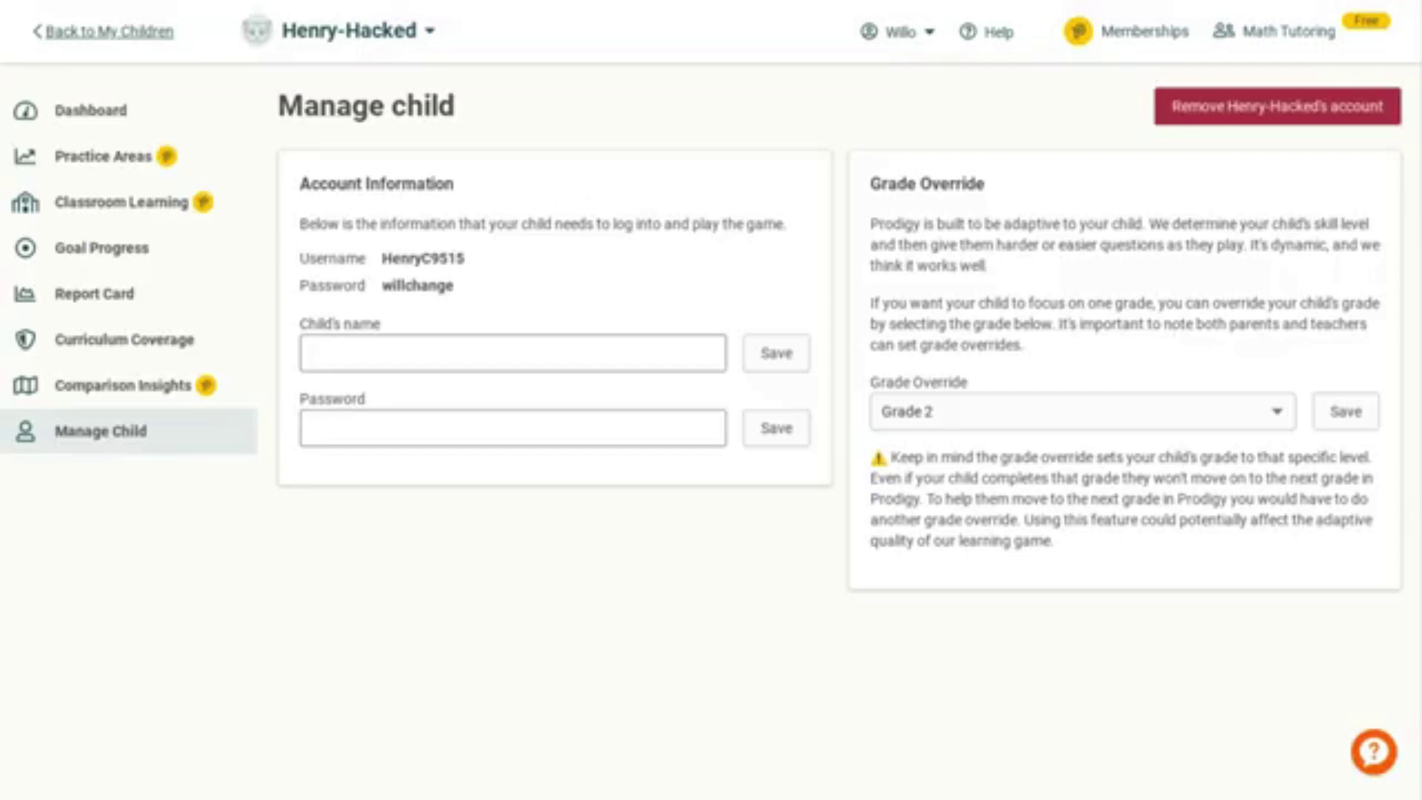
Step: Highlight and read the cautionary note below the Grade Override setting
{"action": "left_click_drag", "start_coordinate": [1001, 450], "coordinate": [965, 468]}
{"action": "triple_click", "coordinate": [965, 468]}
{"action": "triple_click", "coordinate": [964, 468]}
{"action": "triple_click", "coordinate": [965, 468]}
{"action": "triple_click", "coordinate": [964, 468]}
{"action": "triple_click", "coordinate": [964, 468]}
{"action": "triple_click", "coordinate": [965, 467]}
{"action": "left_click", "coordinate": [965, 468]}
{"action": "triple_click", "coordinate": [963, 465]}
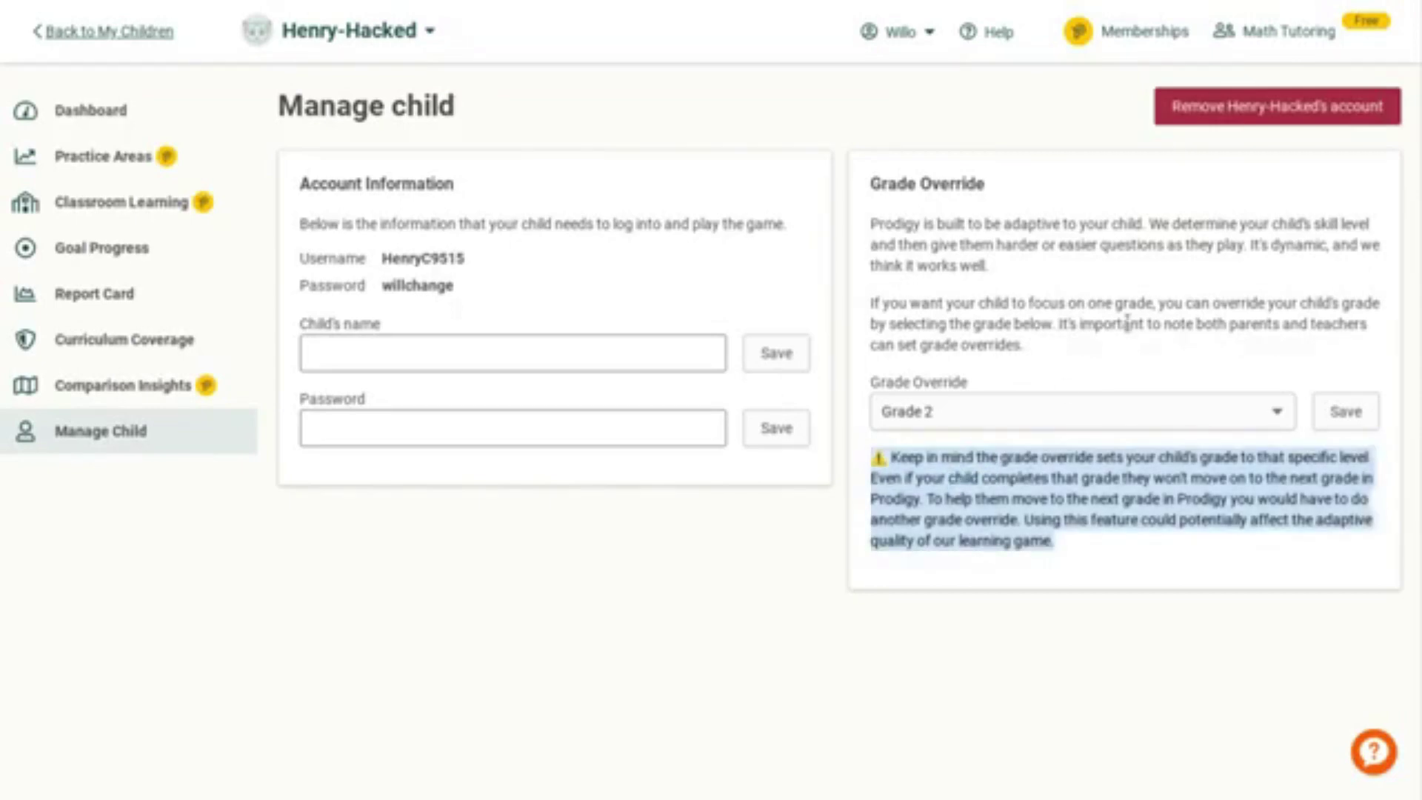
Step: Set the child's grade override to Grade 1, save it, and dismiss the notification
{"action": "left_click", "coordinate": [1054, 421]}
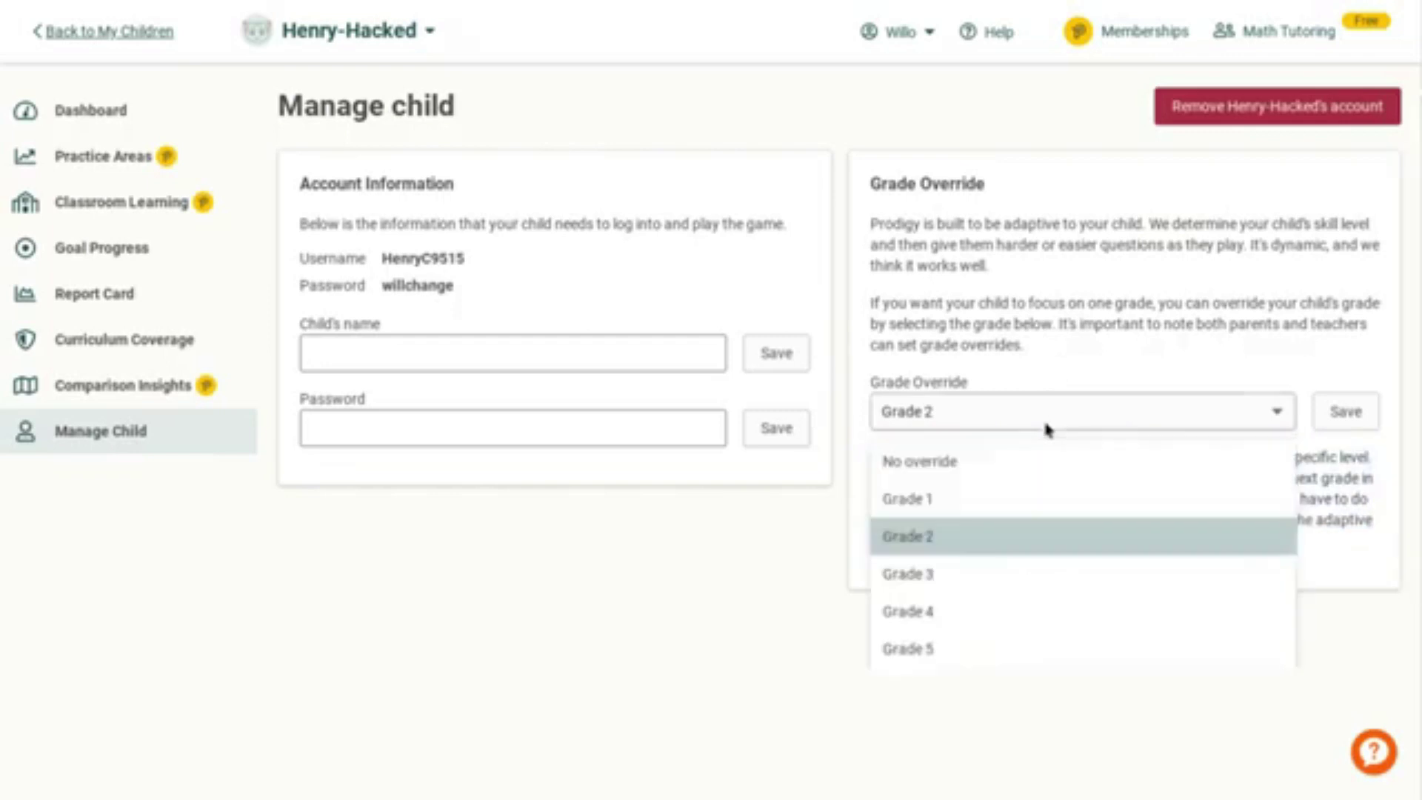
{"action": "left_click", "coordinate": [888, 499]}
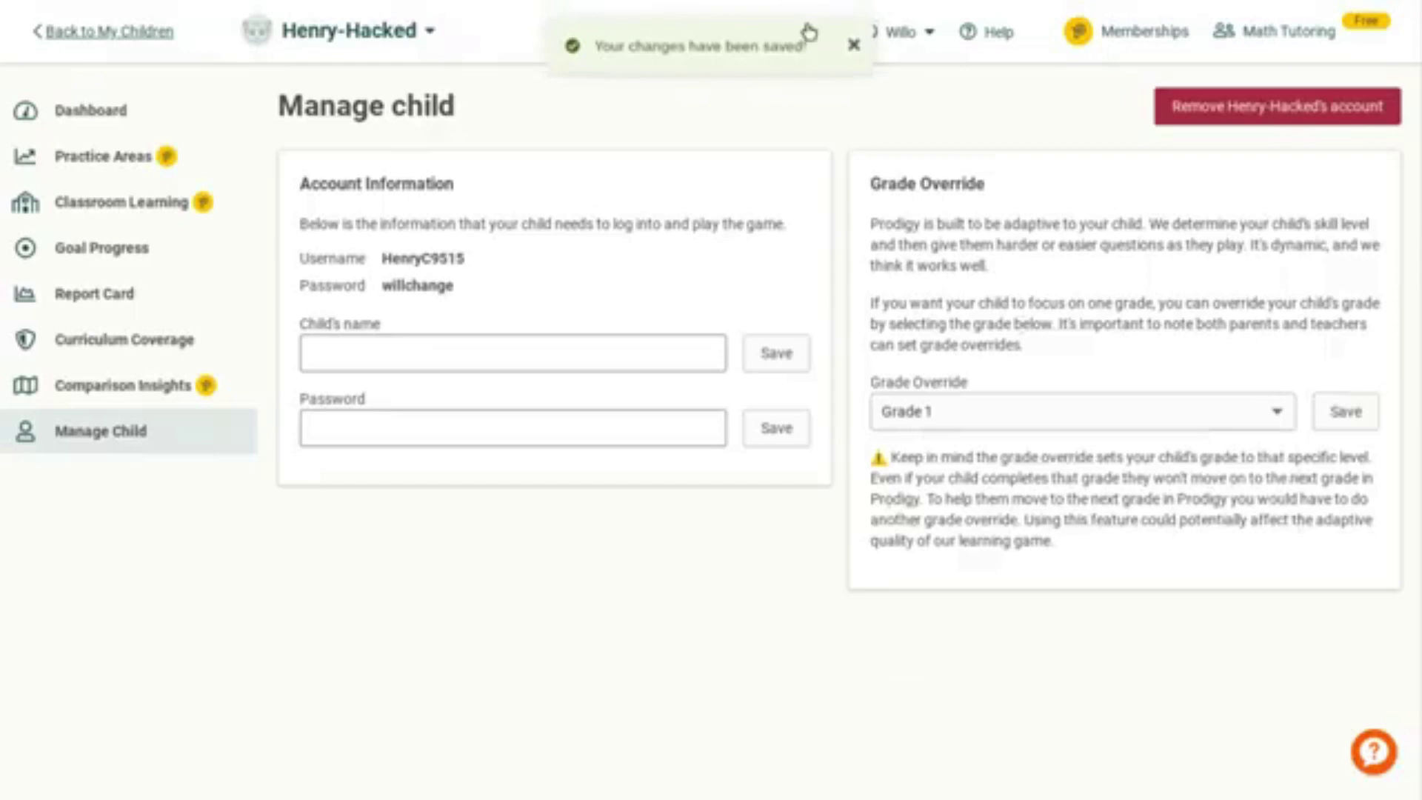
{"action": "left_click", "coordinate": [854, 45]}
Step: Open the child's dashboard and check the grade override statement in the Grade level section
{"action": "left_click", "coordinate": [86, 128]}
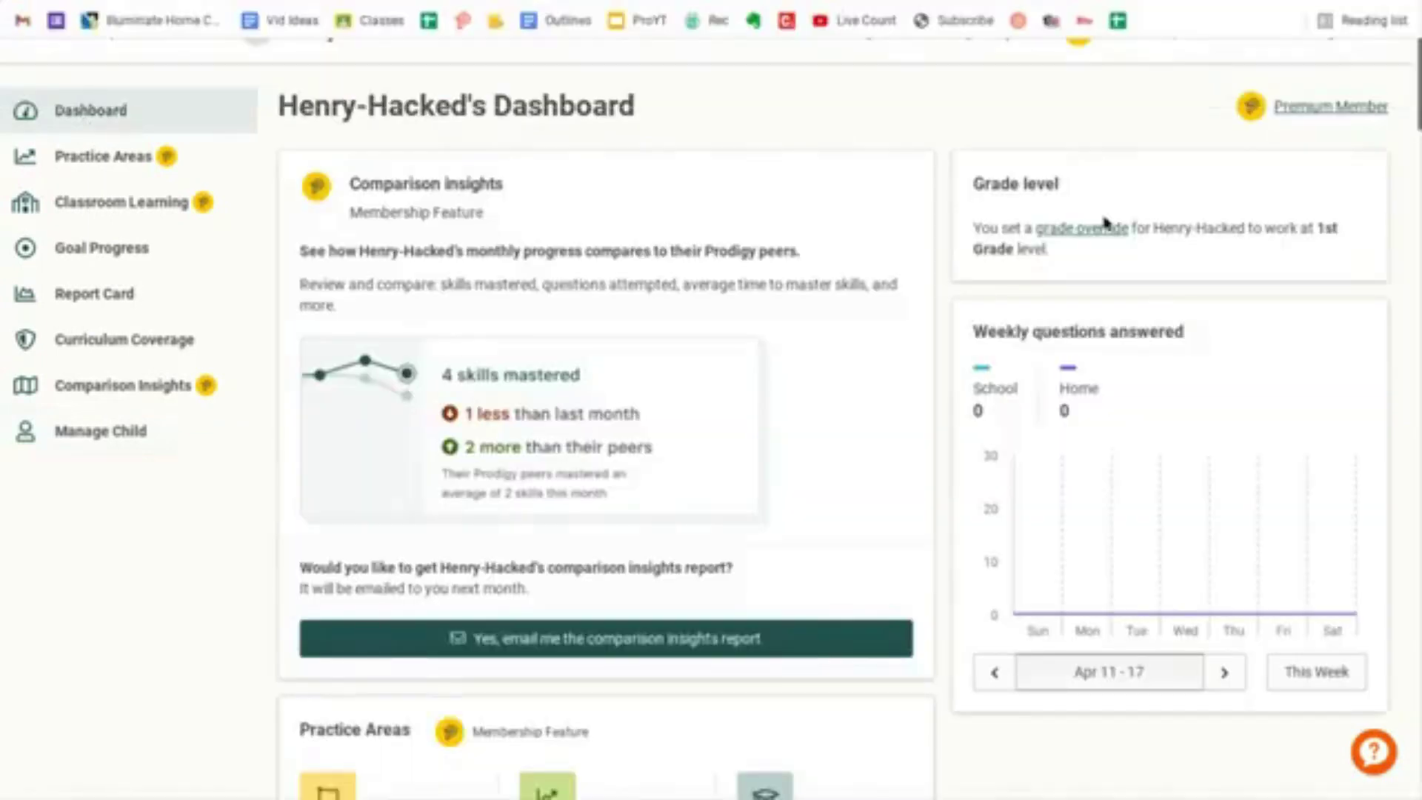
{"action": "triple_click", "coordinate": [1001, 238]}
{"action": "left_click", "coordinate": [996, 231]}
{"action": "scroll", "coordinate": [995, 229], "scroll_direction": "down", "scroll_amount": 3}
{"action": "scroll", "coordinate": [995, 230], "scroll_direction": "up", "scroll_amount": 3}
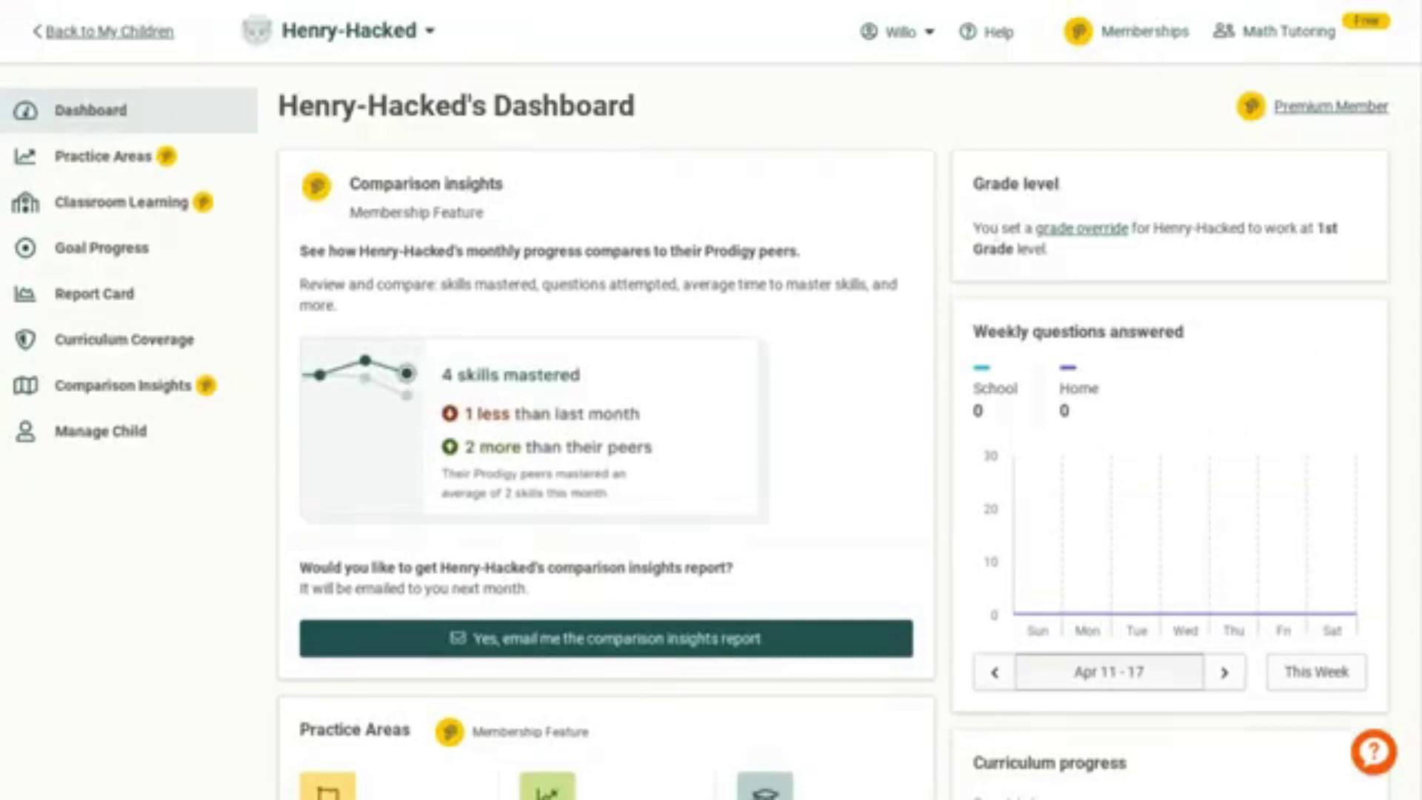
{"action": "triple_click", "coordinate": [995, 229]}
{"action": "left_click", "coordinate": [995, 230]}
{"action": "triple_click", "coordinate": [995, 229]}
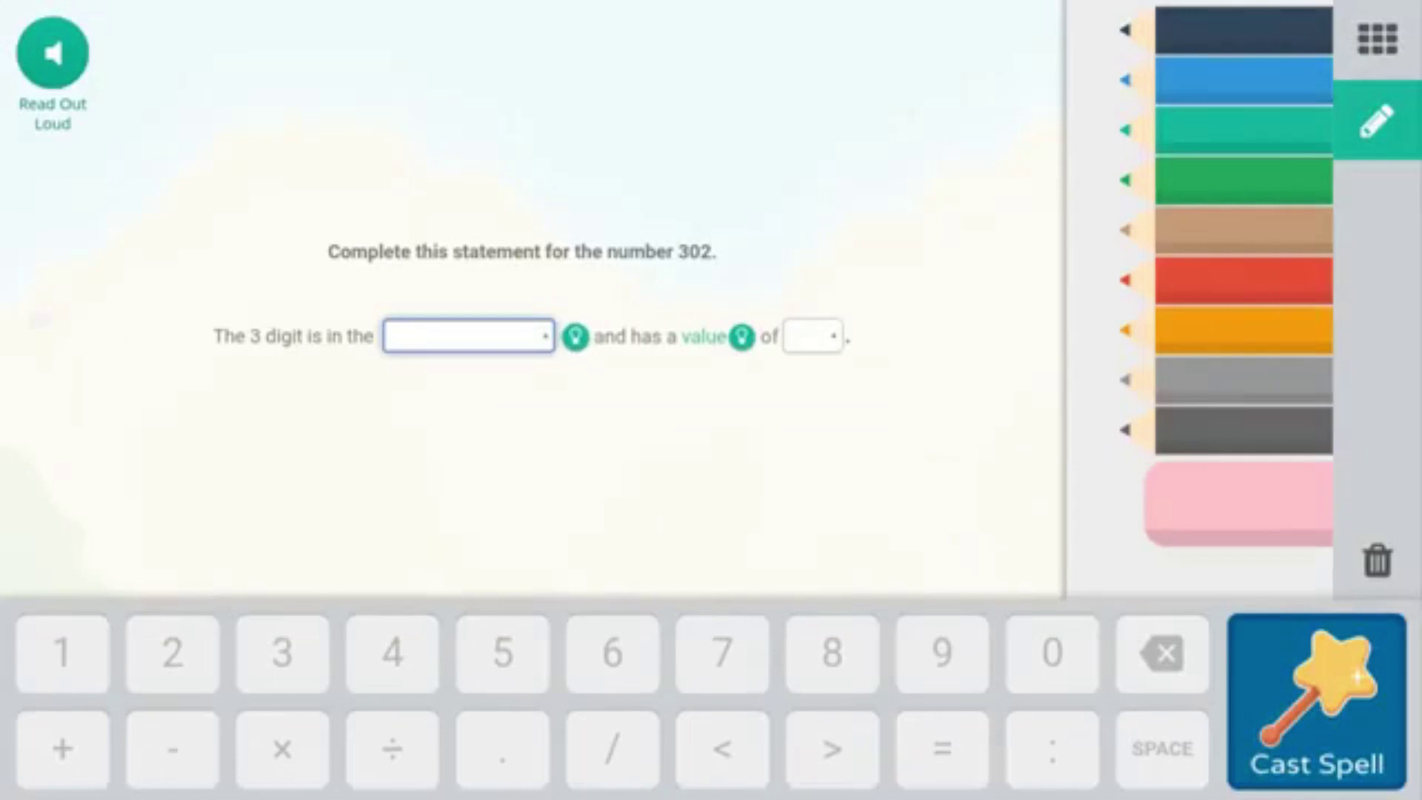
Step: Complete the statement for 302 with hundreds place and a value of 300, submit it, and return to the battle
{"action": "left_click", "coordinate": [446, 340]}
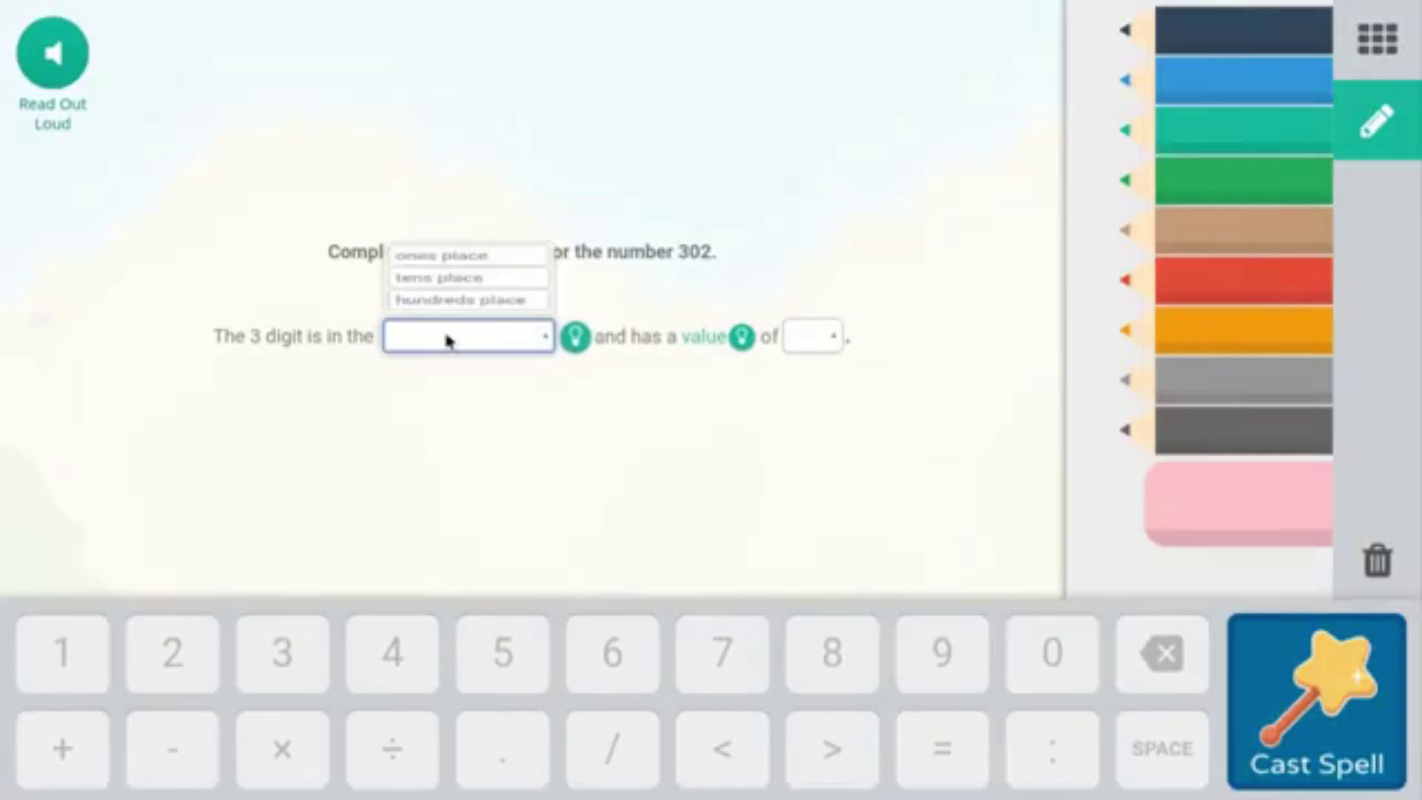
{"action": "left_click", "coordinate": [431, 291]}
{"action": "left_click", "coordinate": [812, 337]}
{"action": "left_click", "coordinate": [813, 289]}
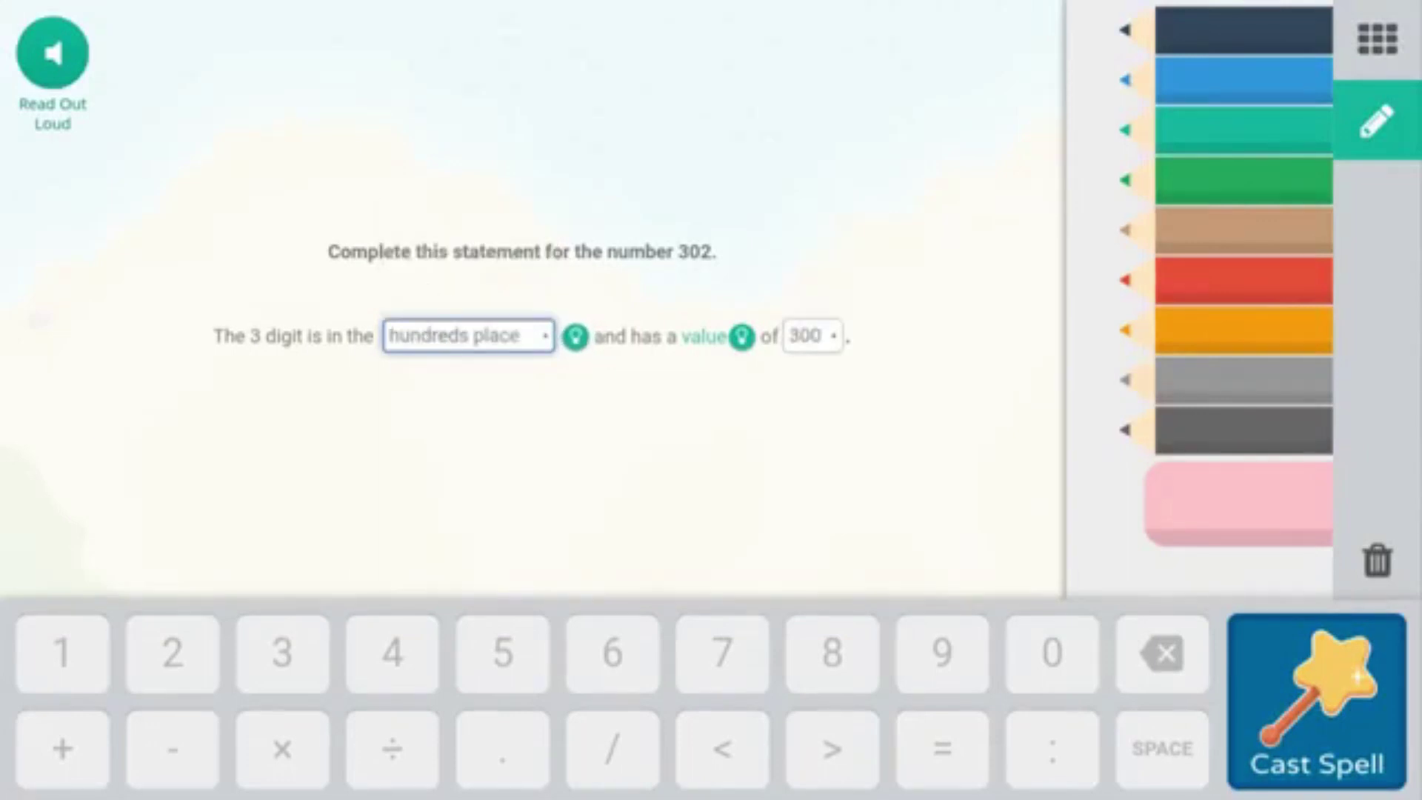
{"action": "left_click", "coordinate": [1315, 700]}
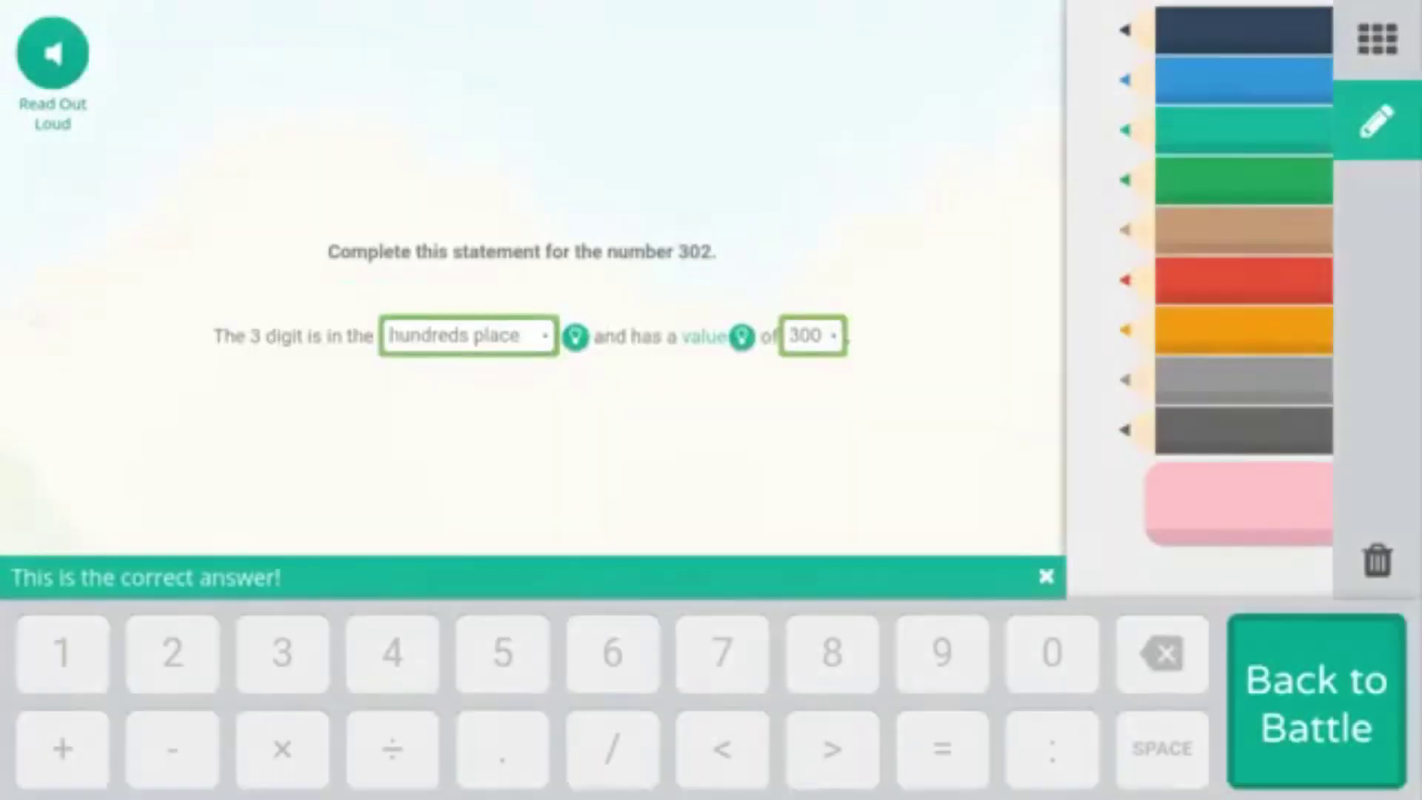
{"action": "left_click", "coordinate": [1316, 701]}
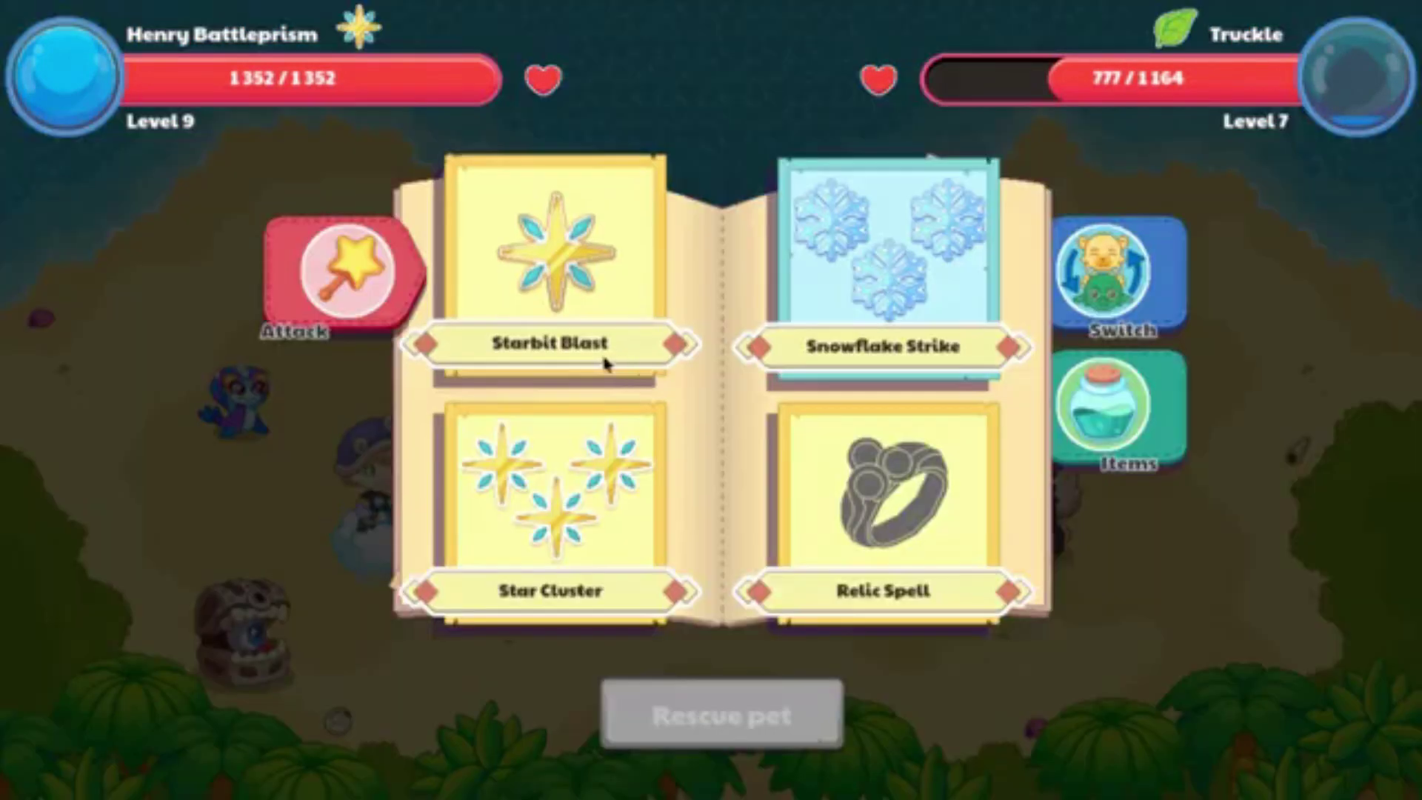
Step: Choose the Starbit Blast attack and answer the question for 737 with tens place and a value of 30, casting the spell
{"action": "left_click", "coordinate": [604, 359]}
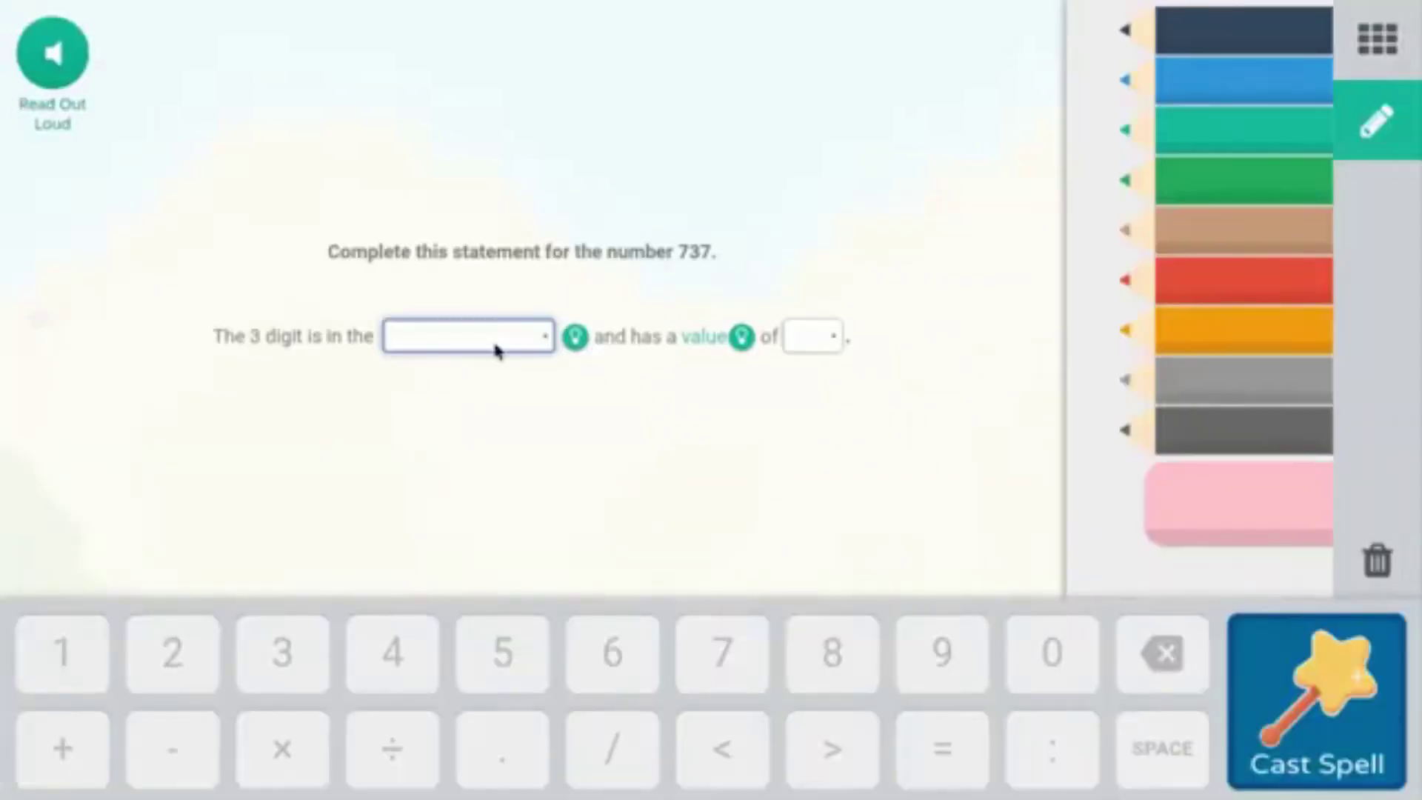
{"action": "left_click", "coordinate": [495, 350]}
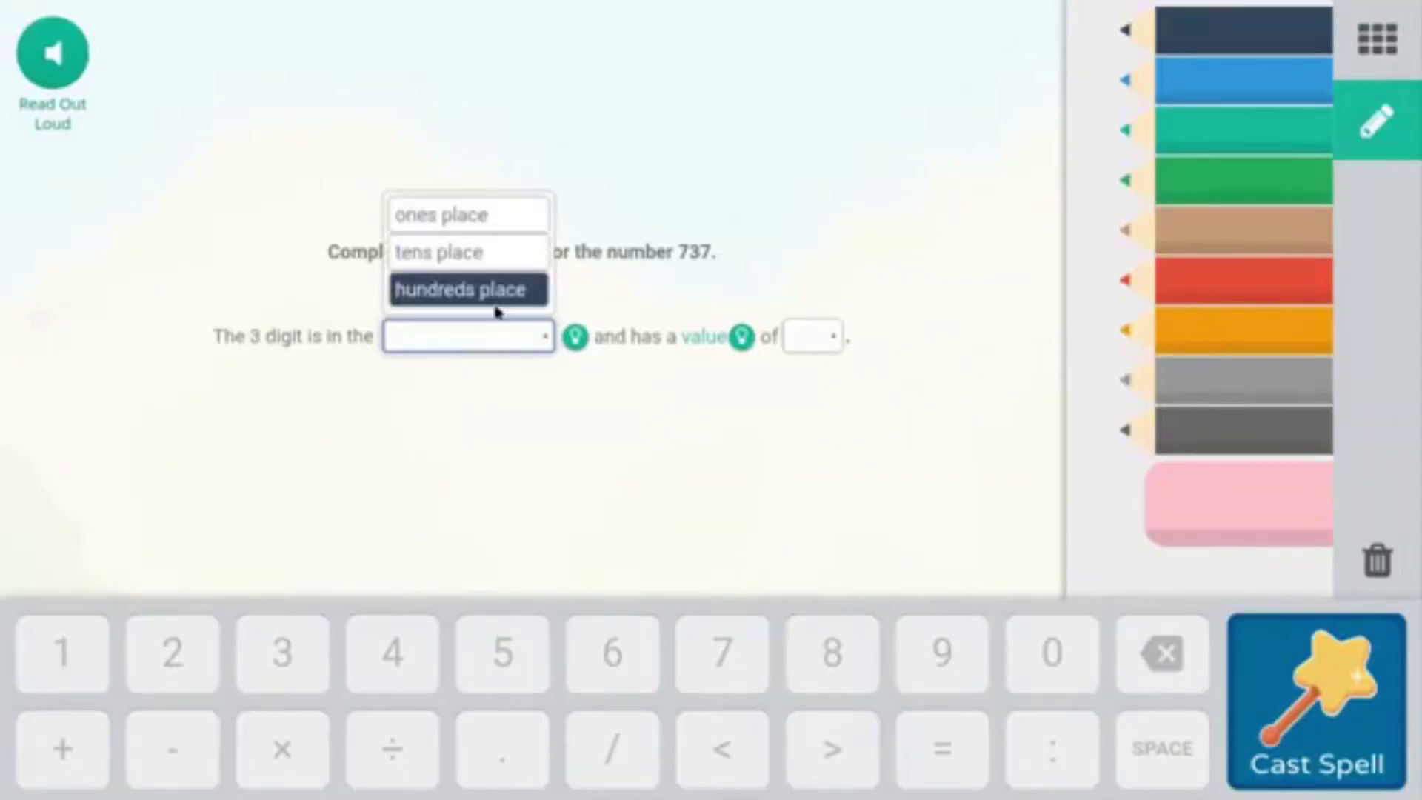
{"action": "left_click", "coordinate": [415, 249]}
{"action": "left_click", "coordinate": [812, 336]}
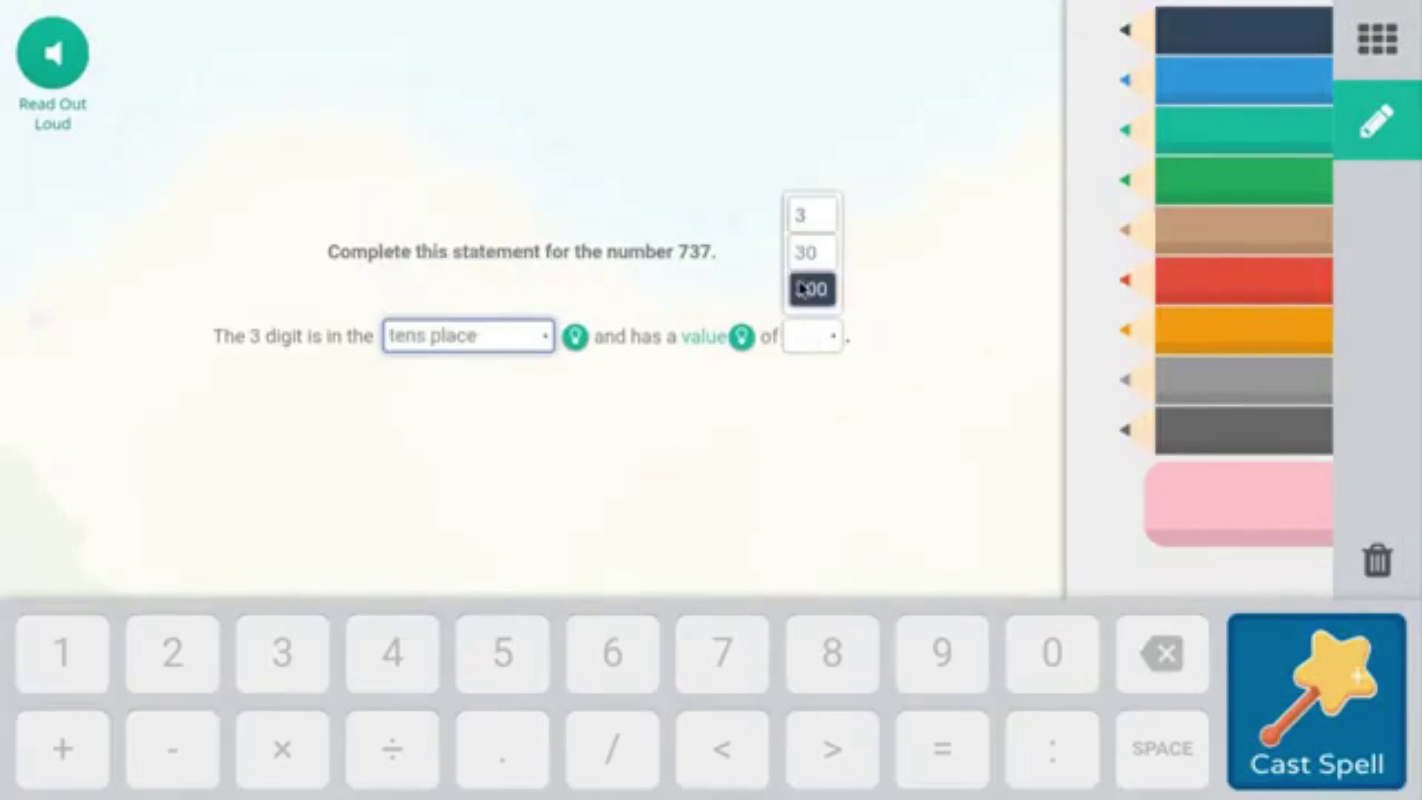
{"action": "left_click", "coordinate": [803, 259]}
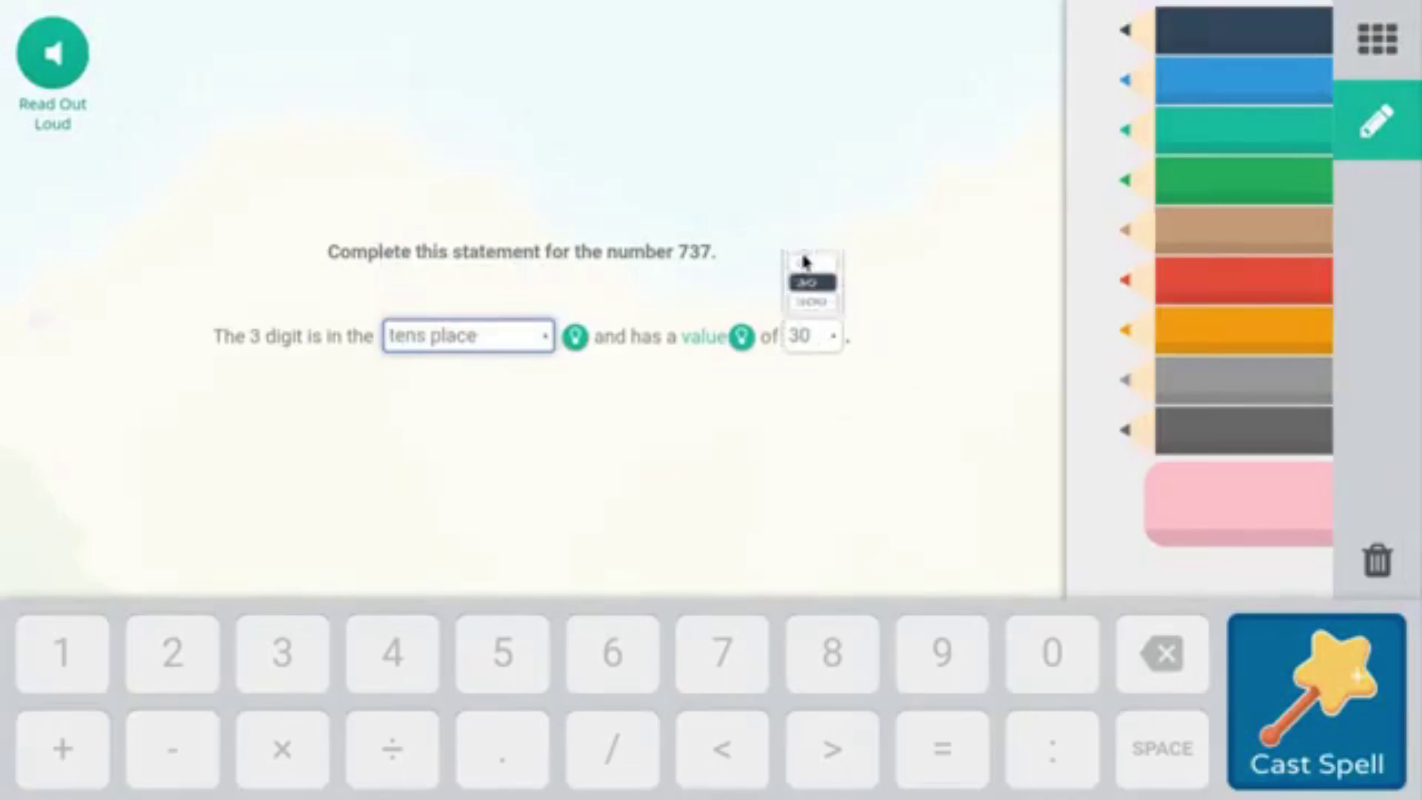
{"action": "left_click", "coordinate": [1317, 701]}
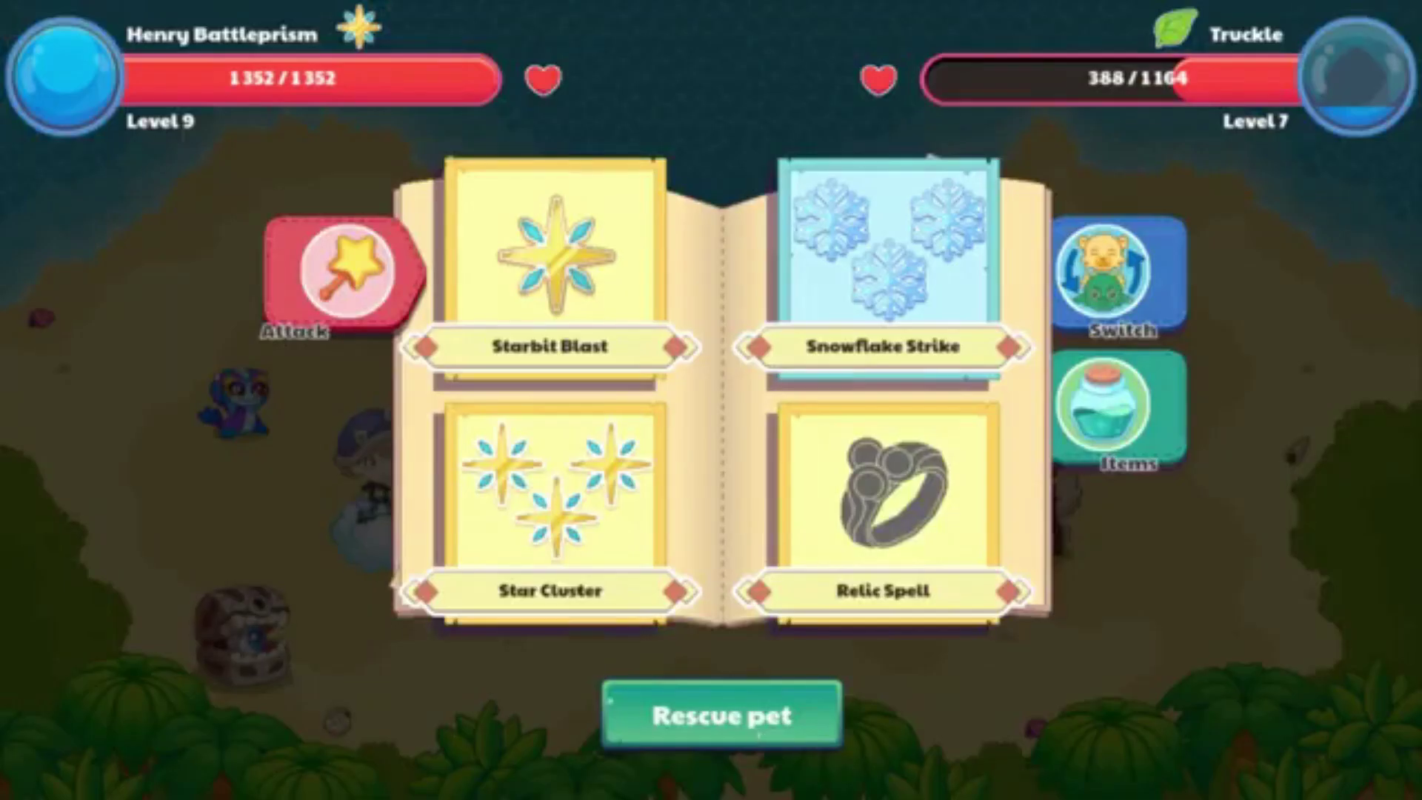
Step: Attack Truckle with Starbit Blast by submitting 1 + 8 as the sum equal to 9, return to battle, and close the hearts reward
{"action": "left_click", "coordinate": [722, 715]}
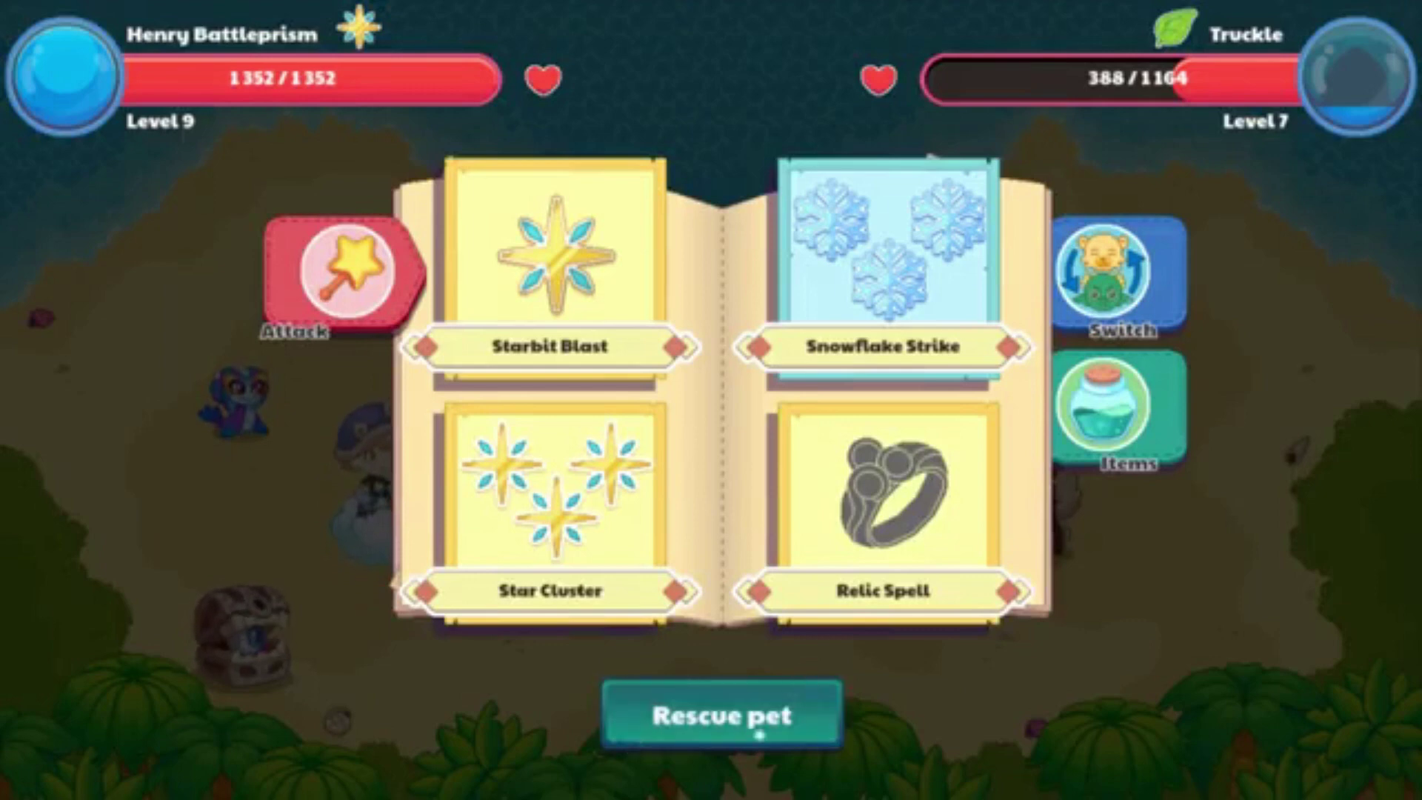
{"action": "left_click", "coordinate": [474, 252]}
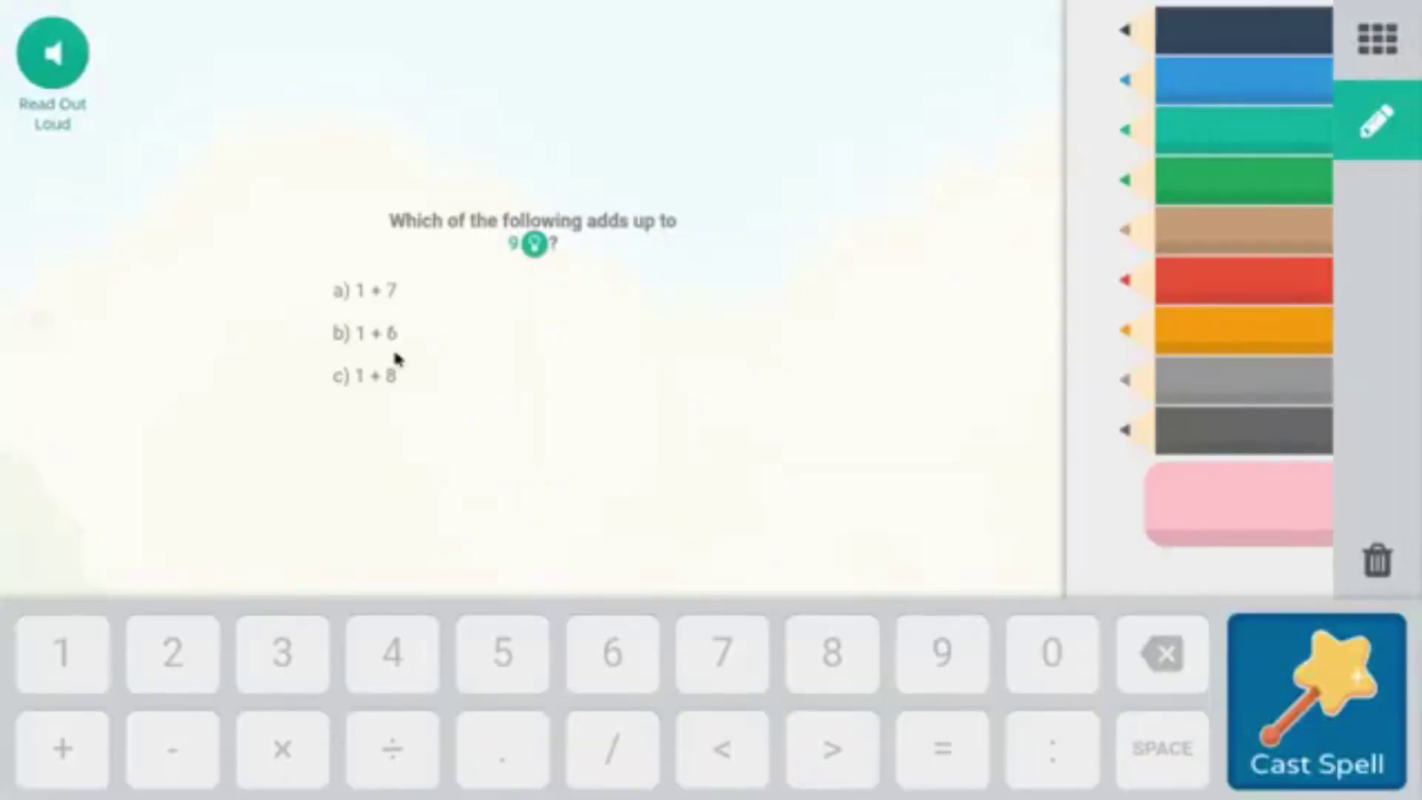
{"action": "left_click", "coordinate": [1316, 701]}
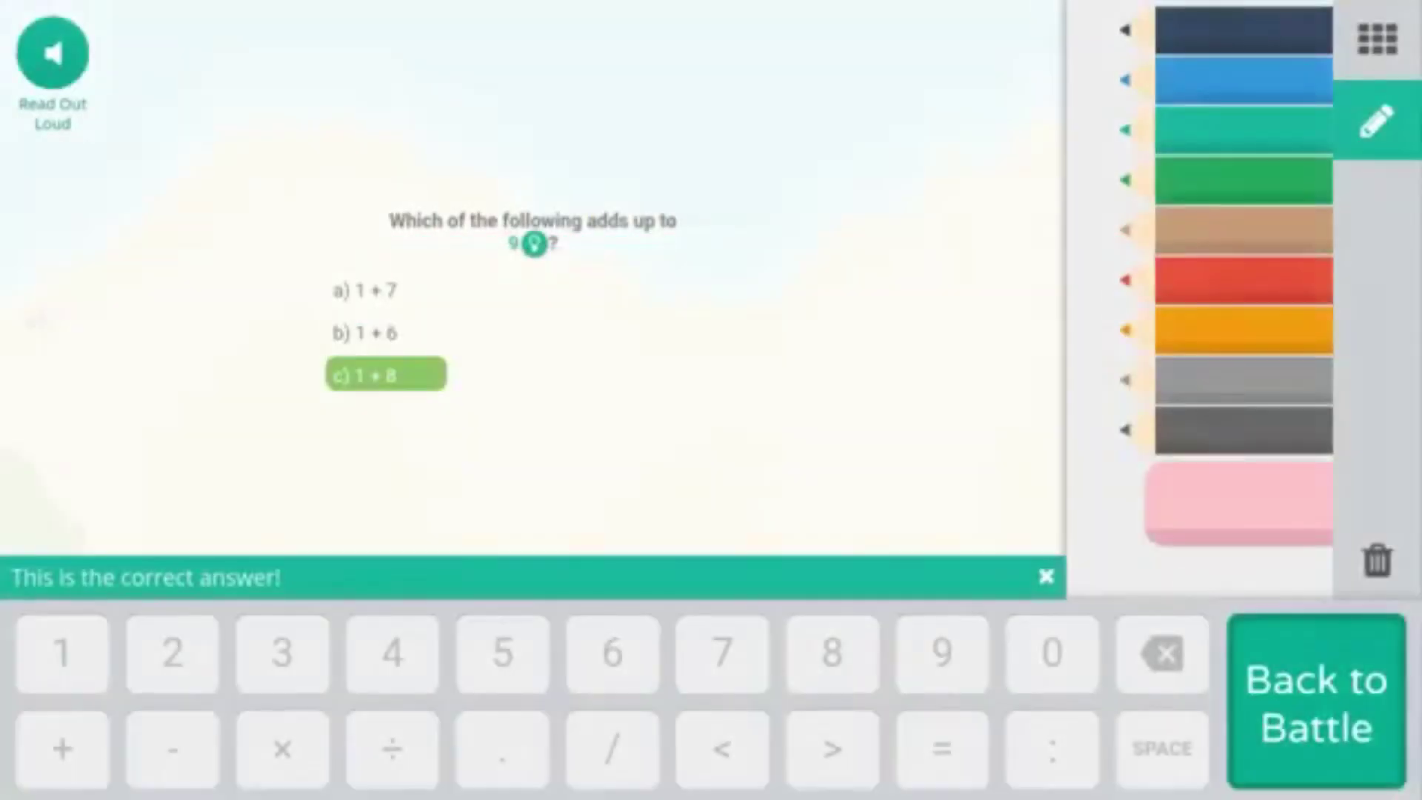
{"action": "left_click", "coordinate": [1316, 700]}
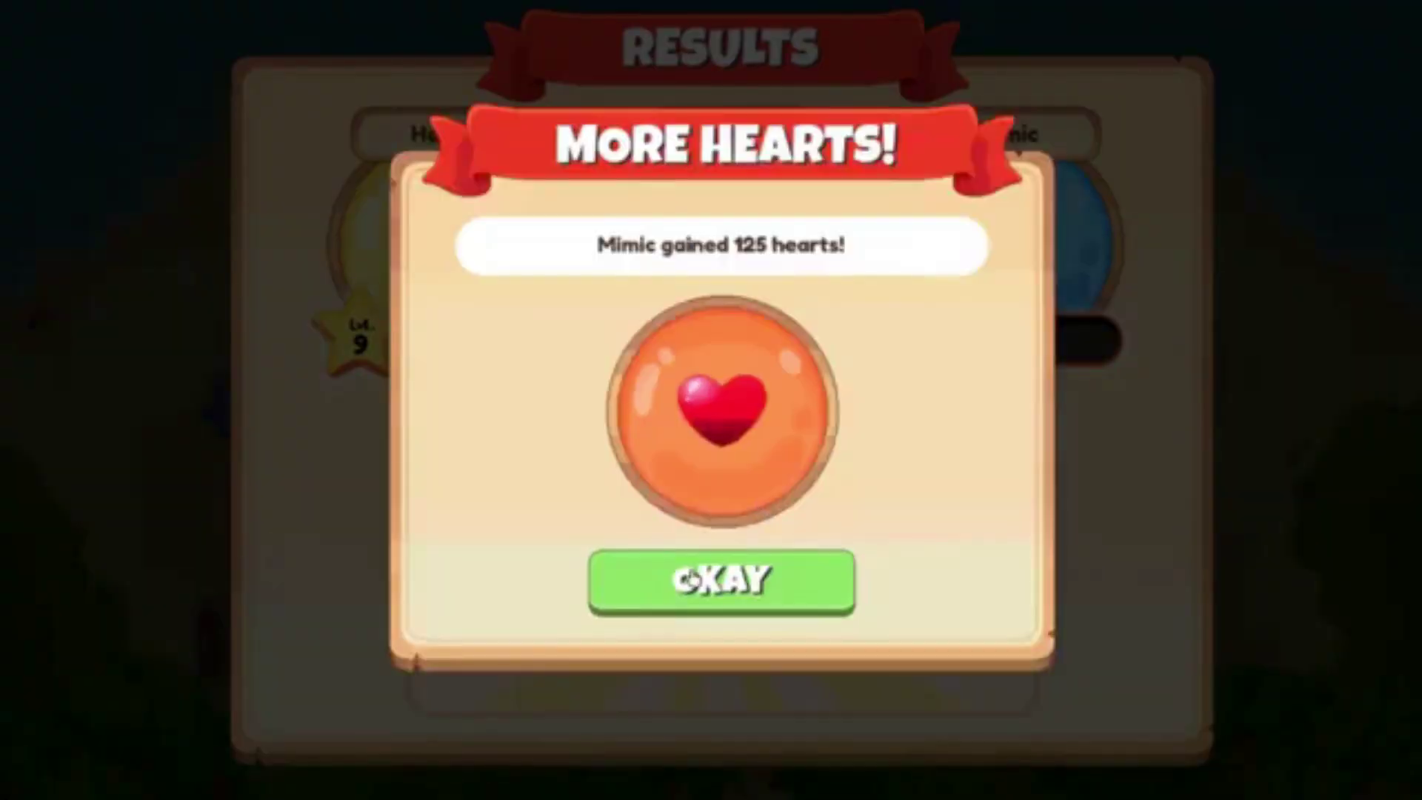
{"action": "left_click", "coordinate": [687, 580]}
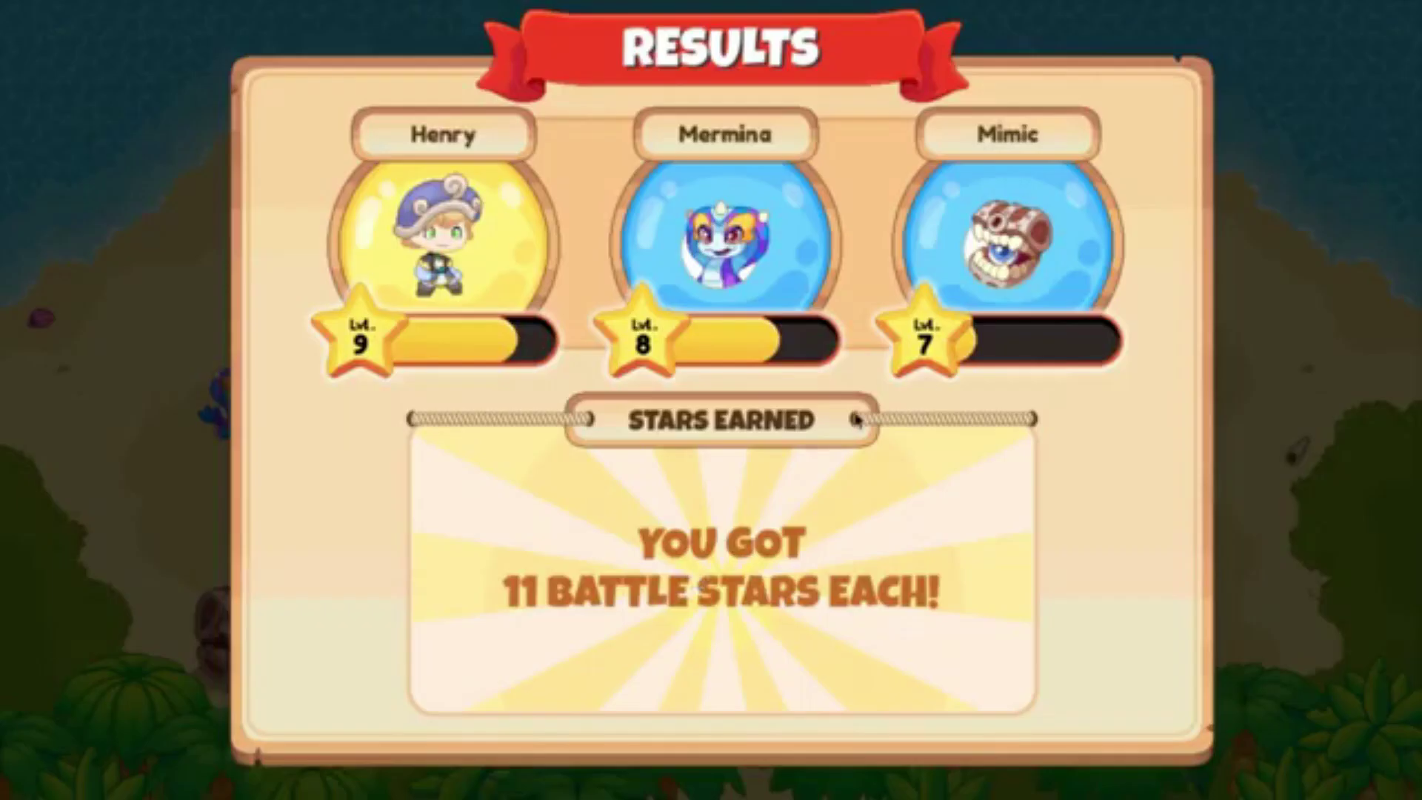